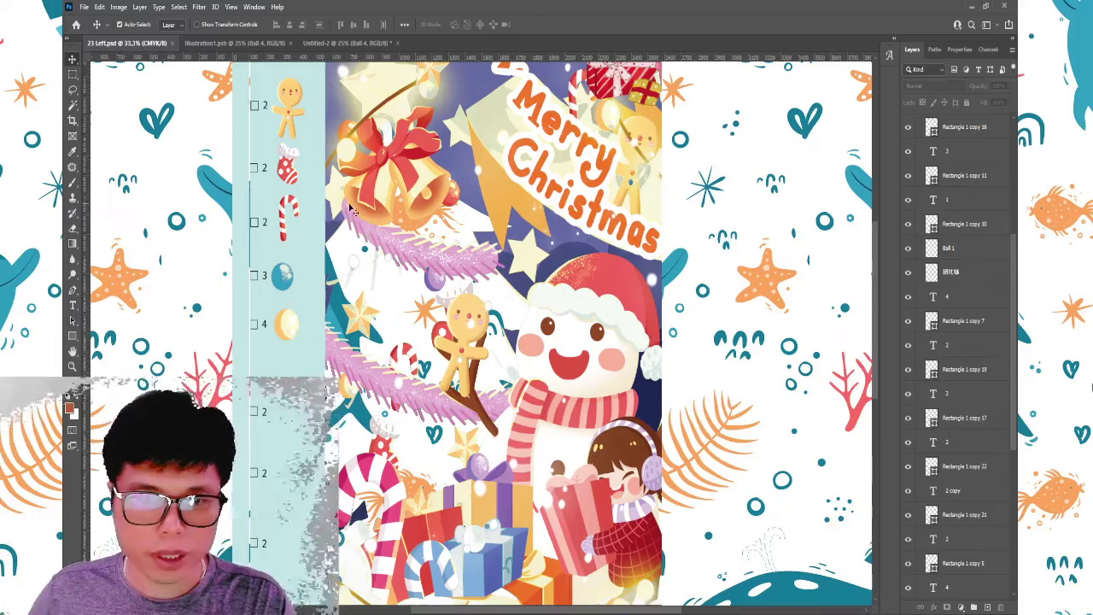
- View the Untitled-2 ball graphics document, then close it
click(354, 43)
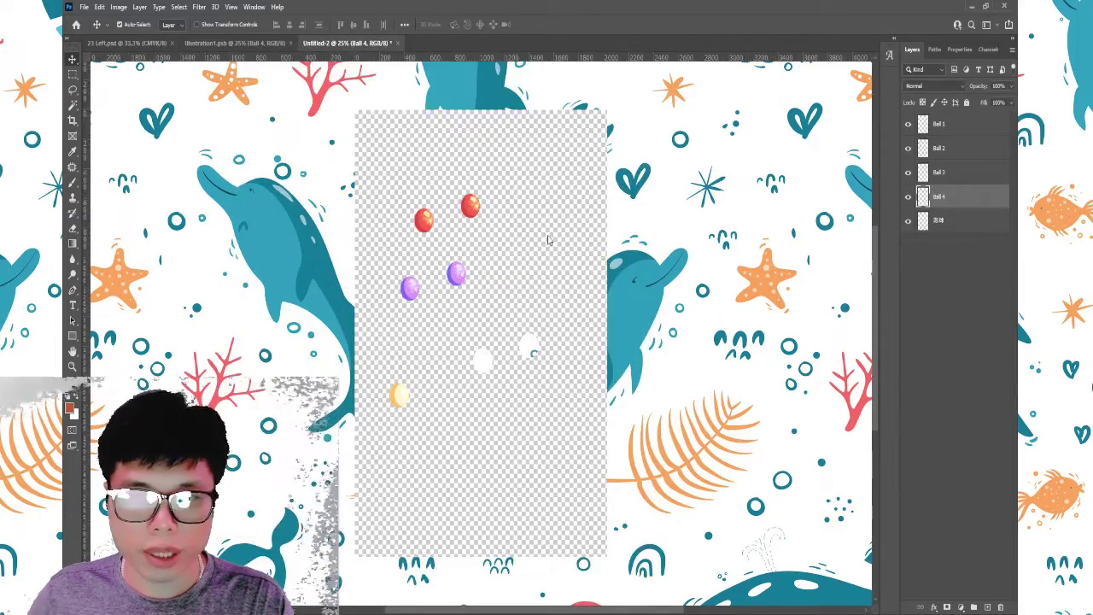
key(ctrl+w)
- In 23 Left.psd, scale the Ball 4 icon beside count 4 to about 83%
click(226, 43)
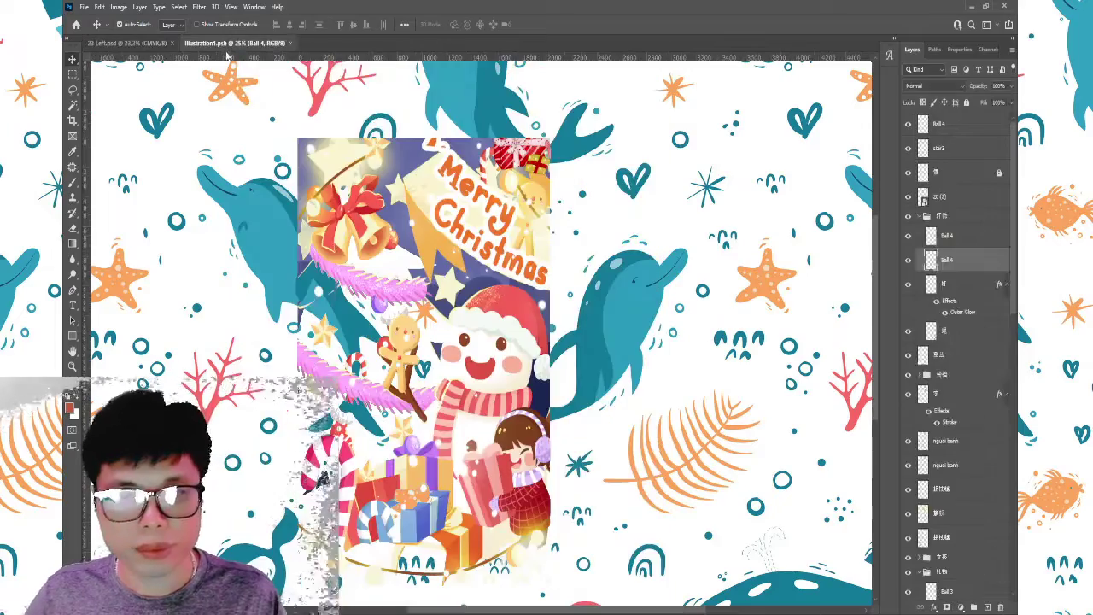
click(119, 42)
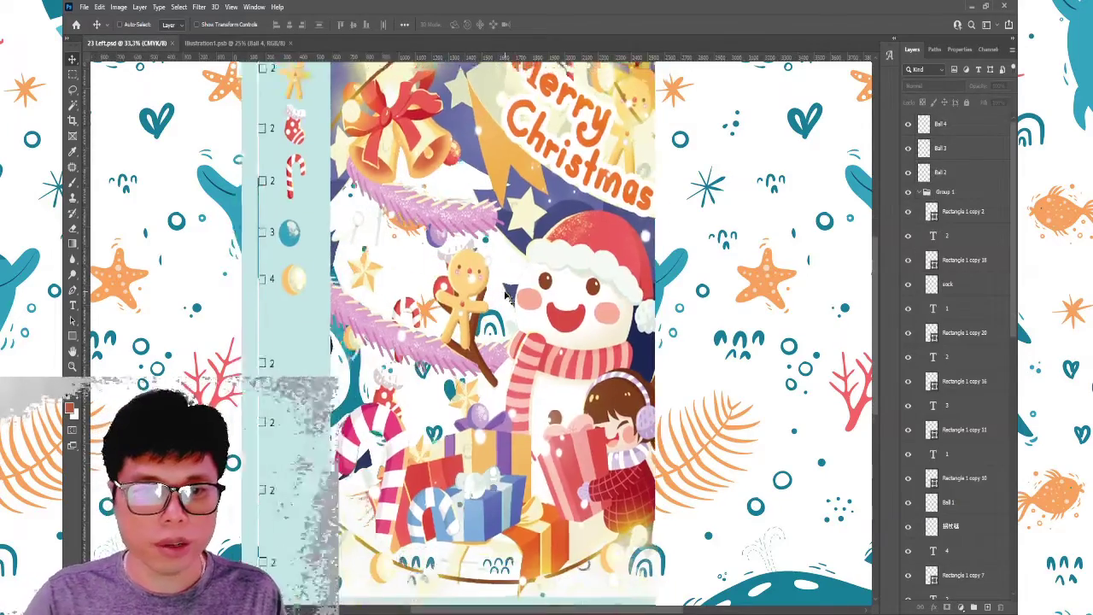
key(ctrl+plus)
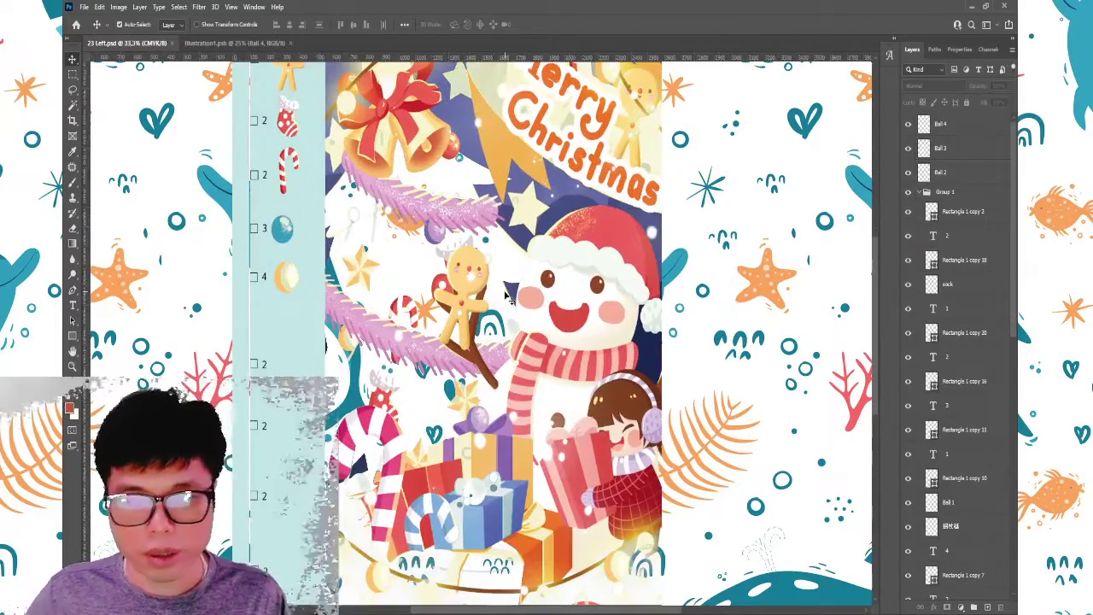
click(297, 286)
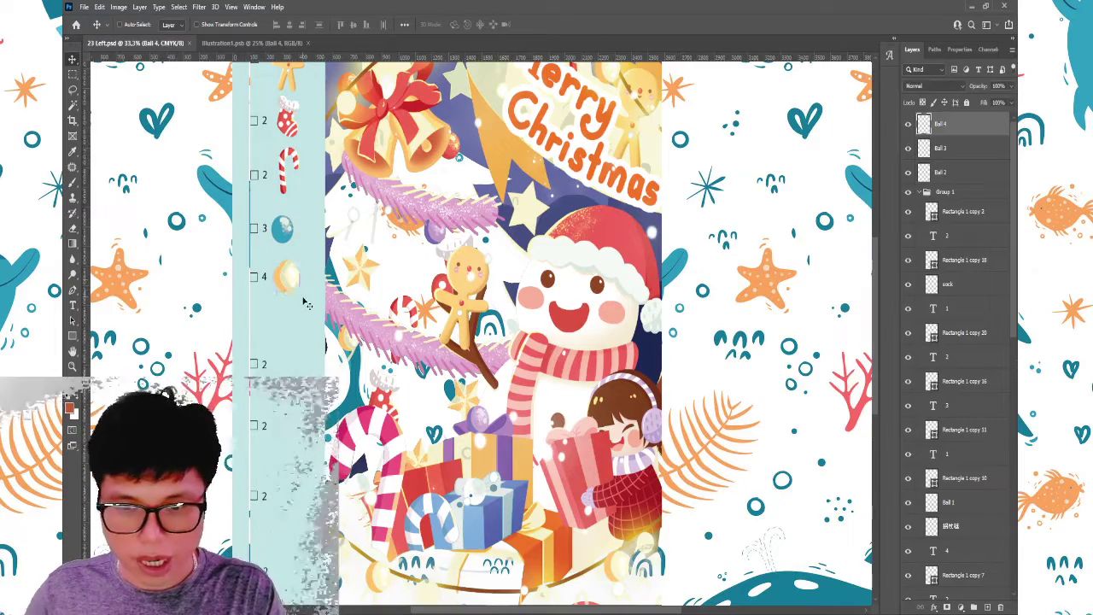
key(ctrl+t)
drag(296, 292, 294, 286)
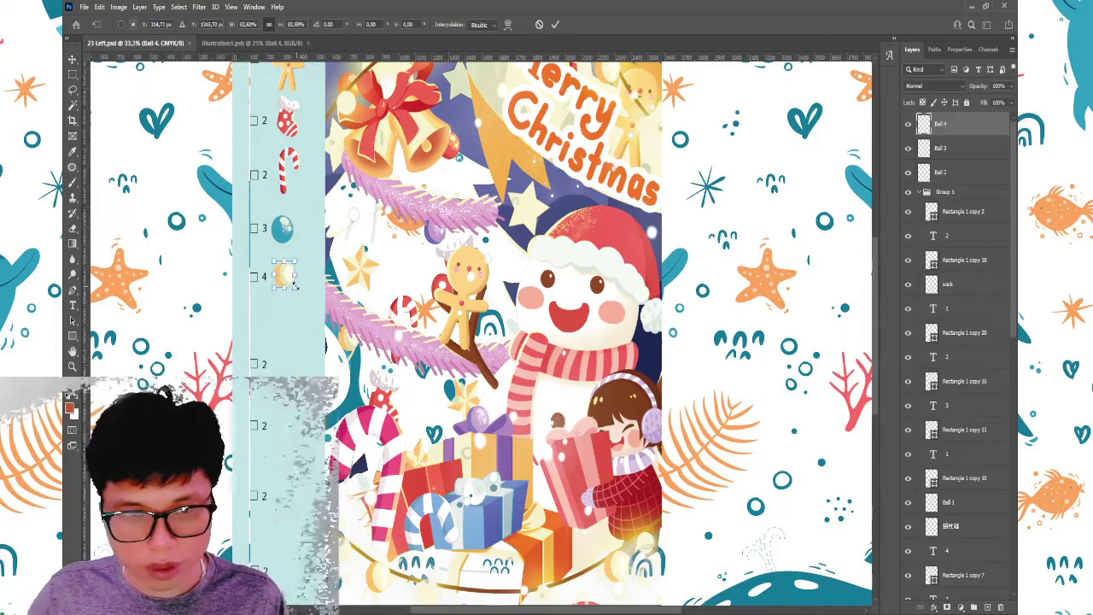
key(Return)
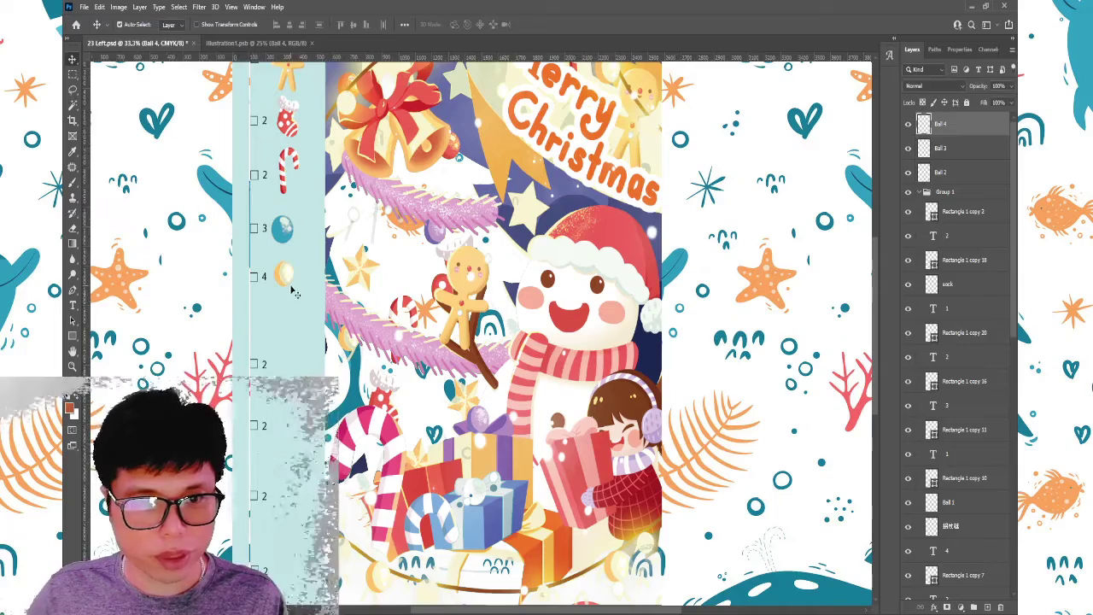
- Nudge the Ball 4 icon into line with the checklist and save 23 Left.psd
key(ctrl+t)
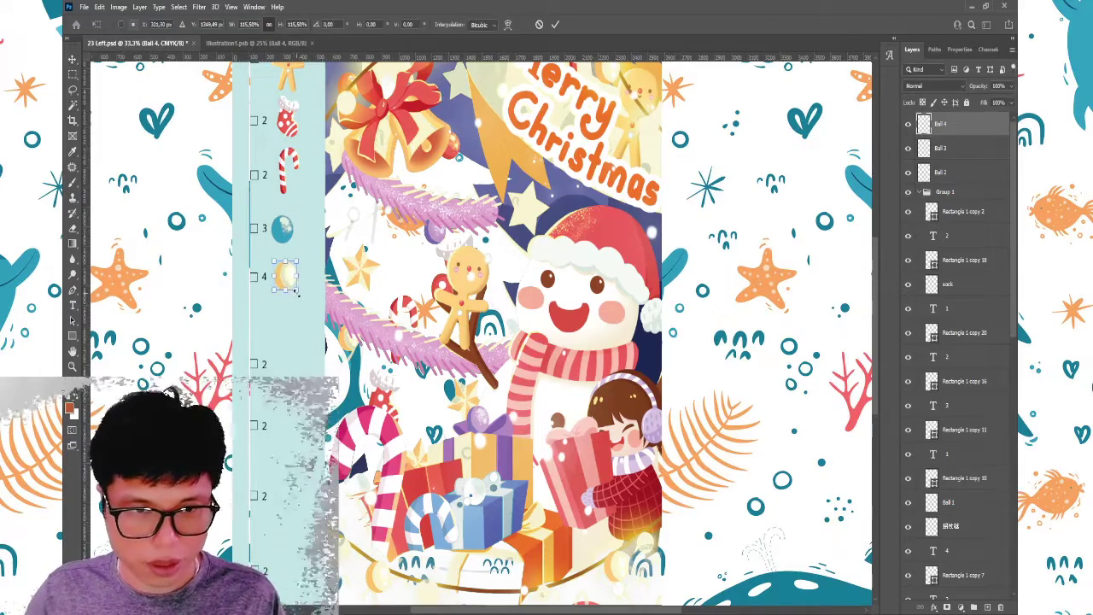
key(Return)
drag(285, 275, 286, 271)
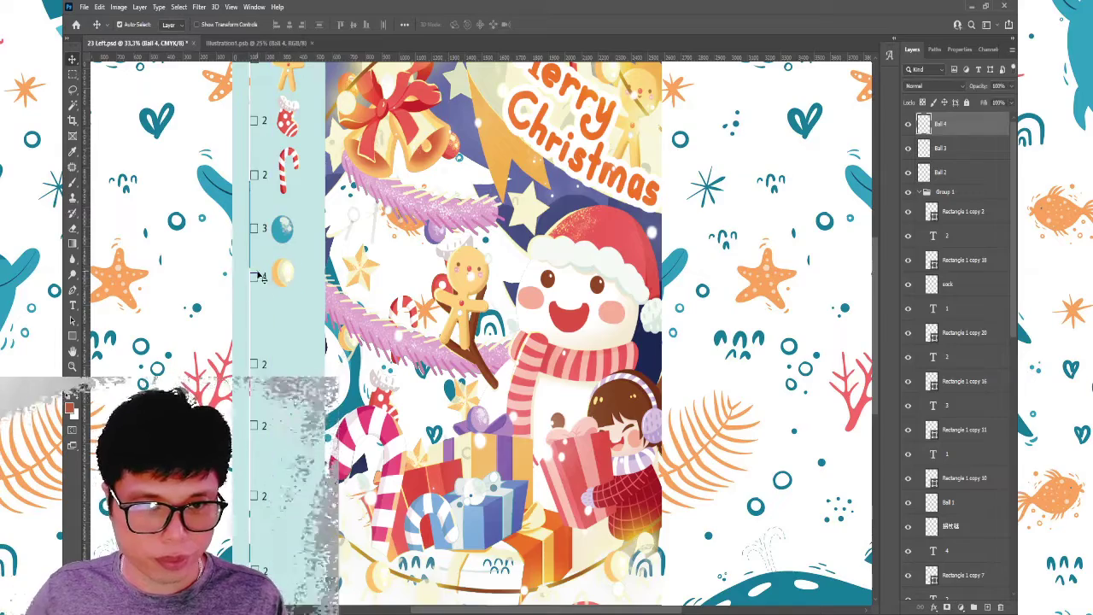
click(254, 269)
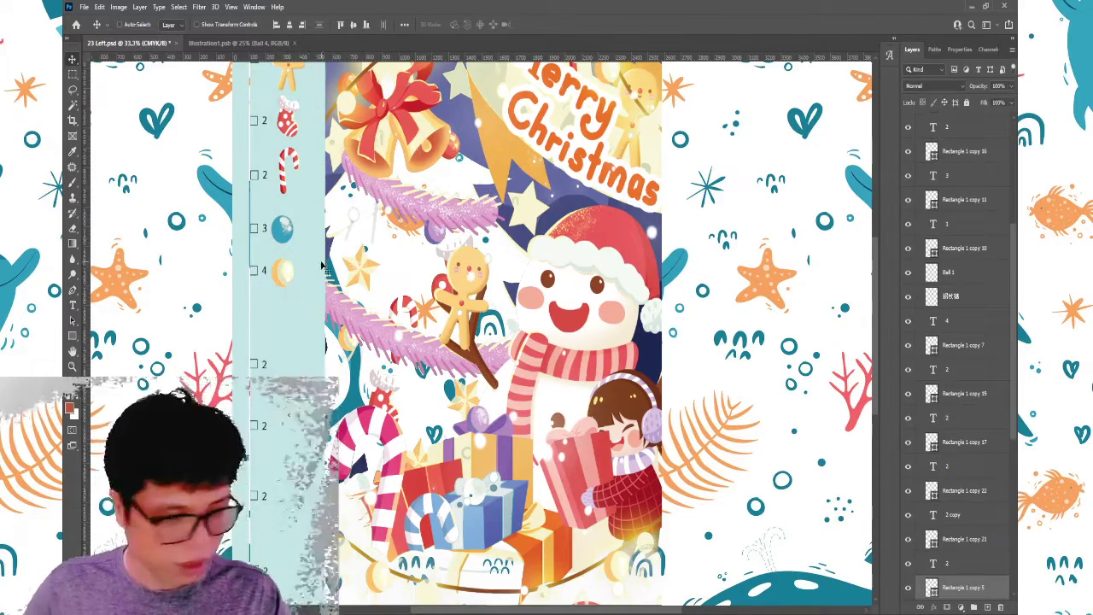
key(ctrl+s)
- In Illustration1.psb, toggle layer visibility to find the girl's gift box layers
click(251, 43)
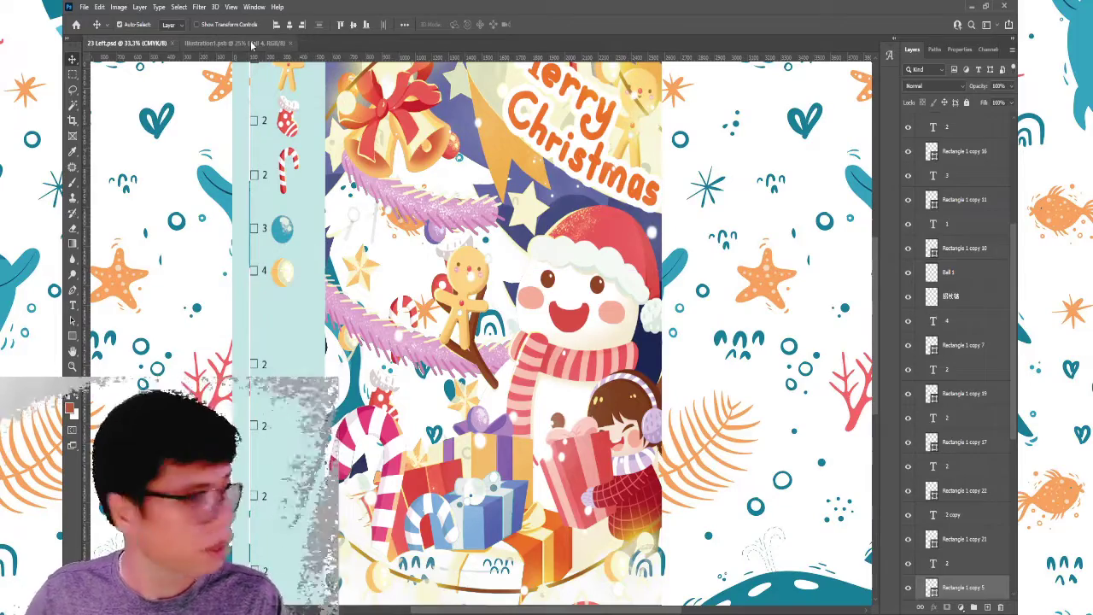
scroll(547, 280, down, 5)
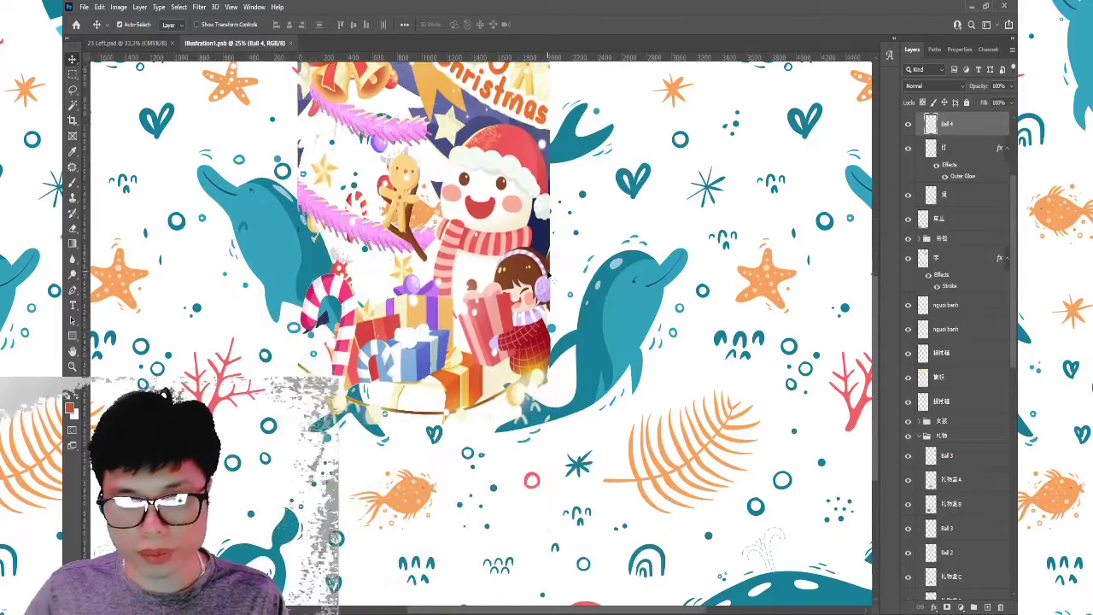
key(ctrl+plus)
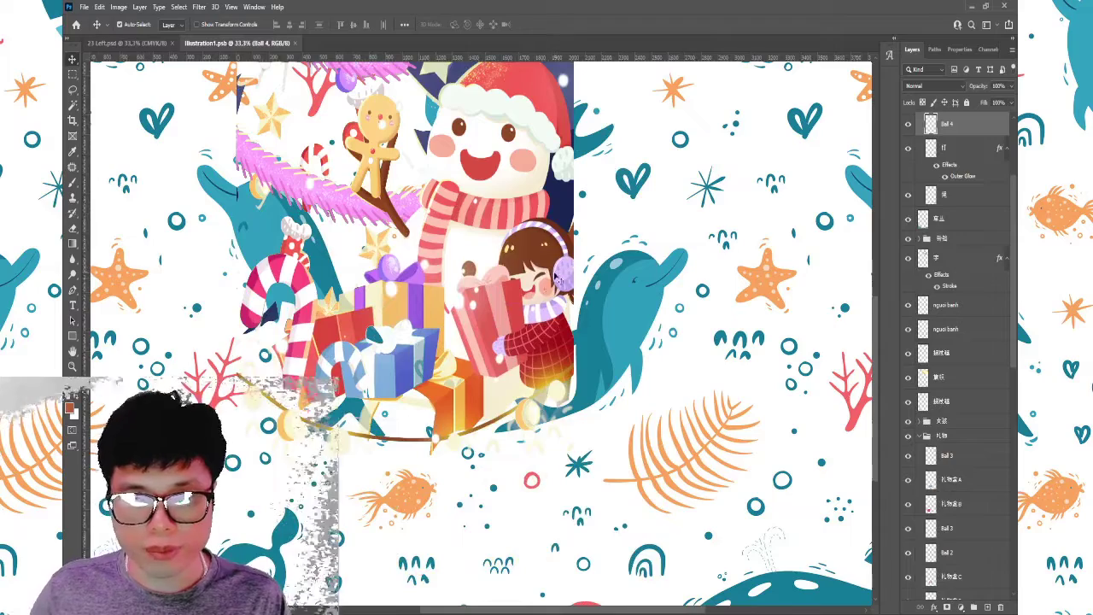
click(547, 274)
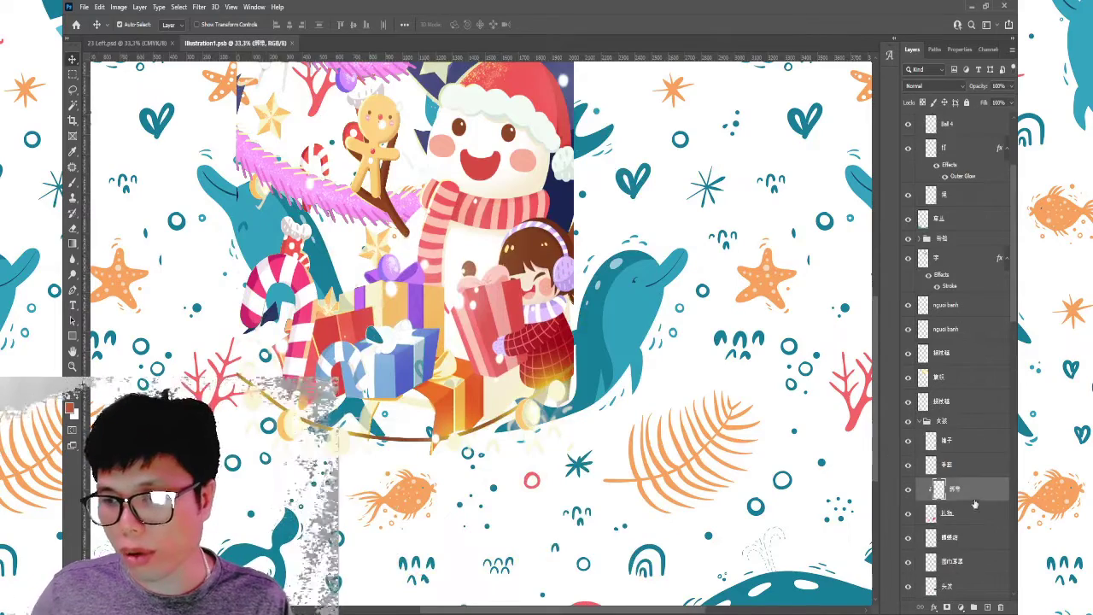
click(910, 492)
click(909, 492)
click(907, 513)
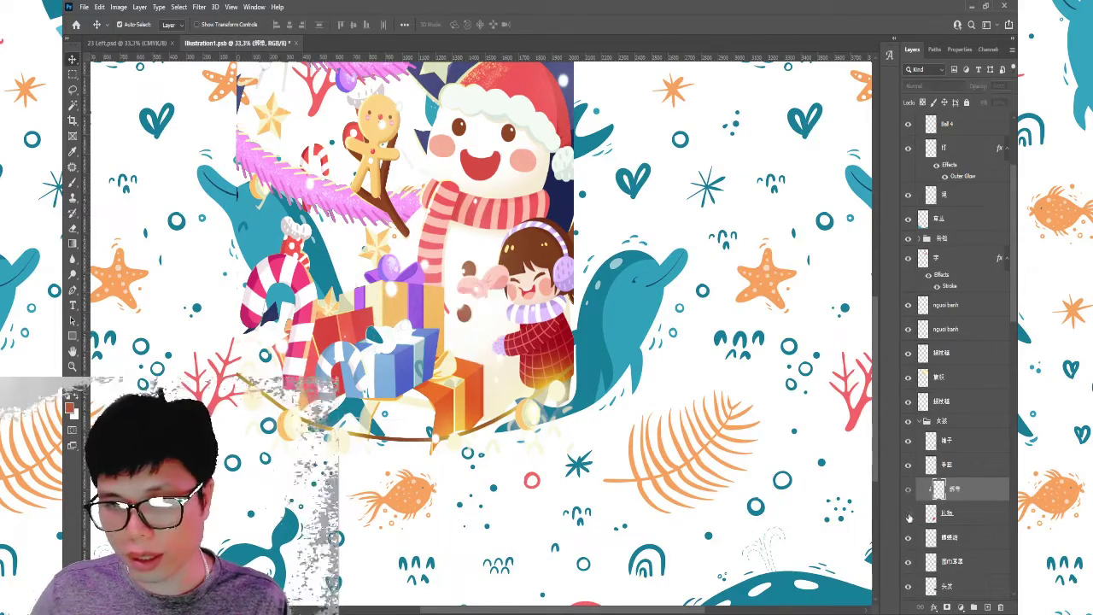
click(908, 513)
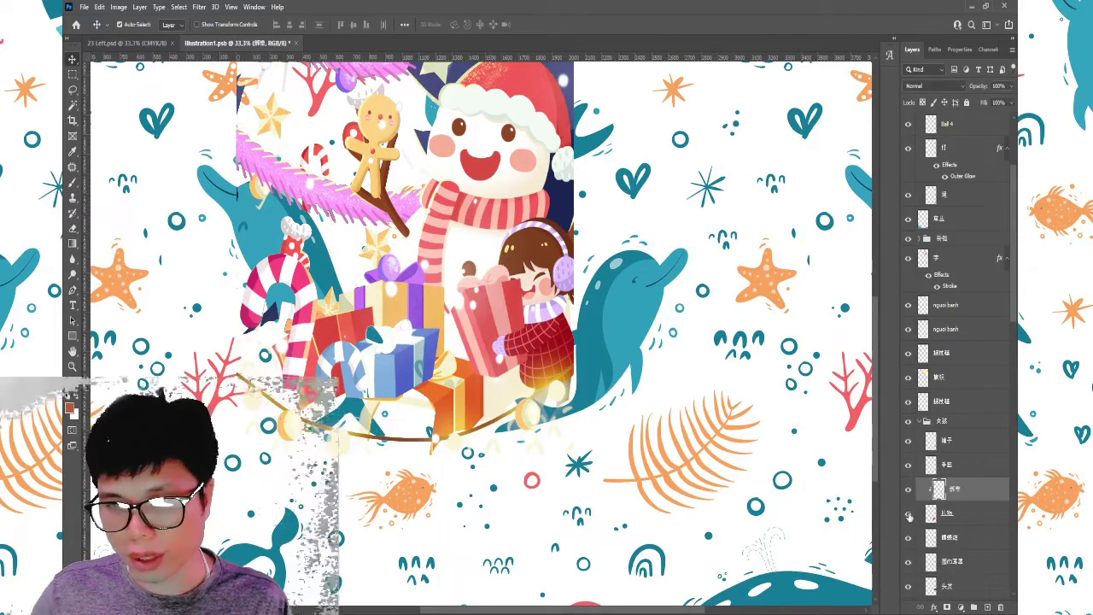
- Duplicate both gift box layers and merge the copies into a single layer
ctrl+click(954, 486)
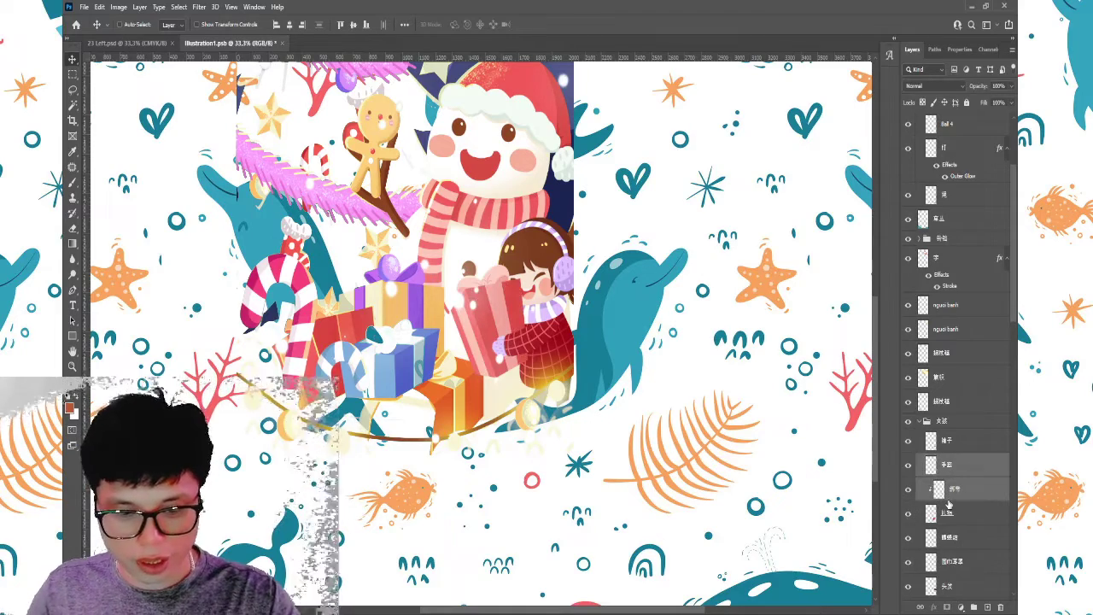
key(ctrl+j)
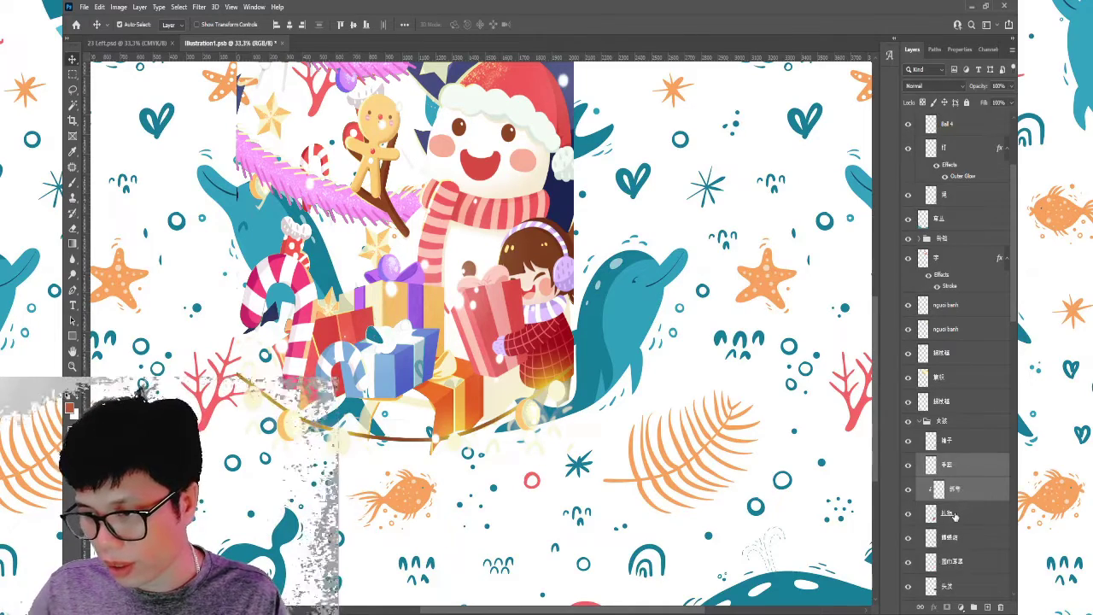
key(Delete)
key(ctrl+z)
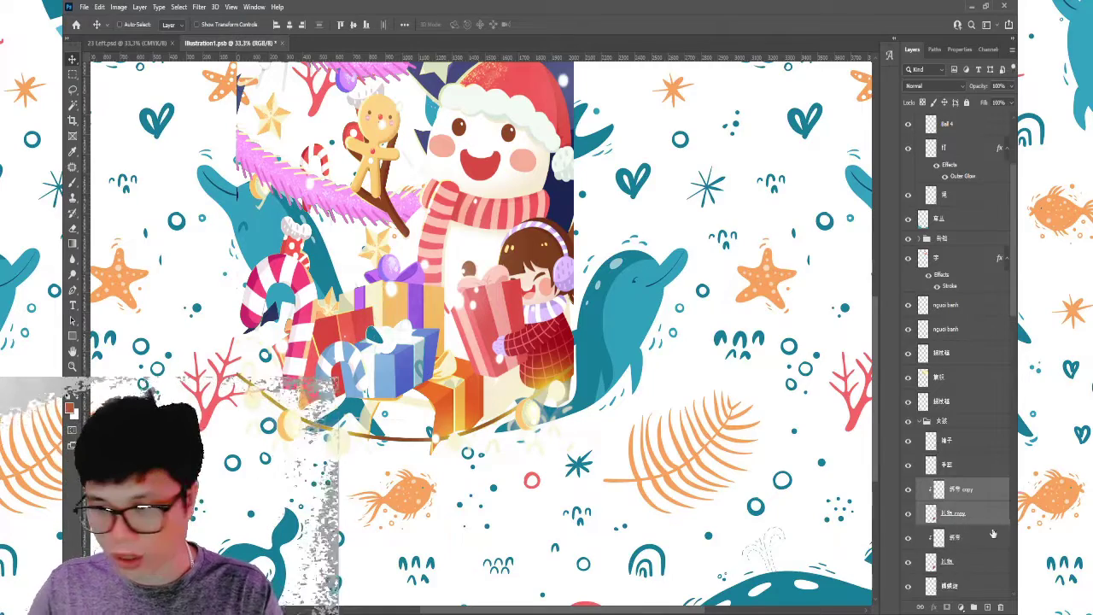
key(ctrl+e)
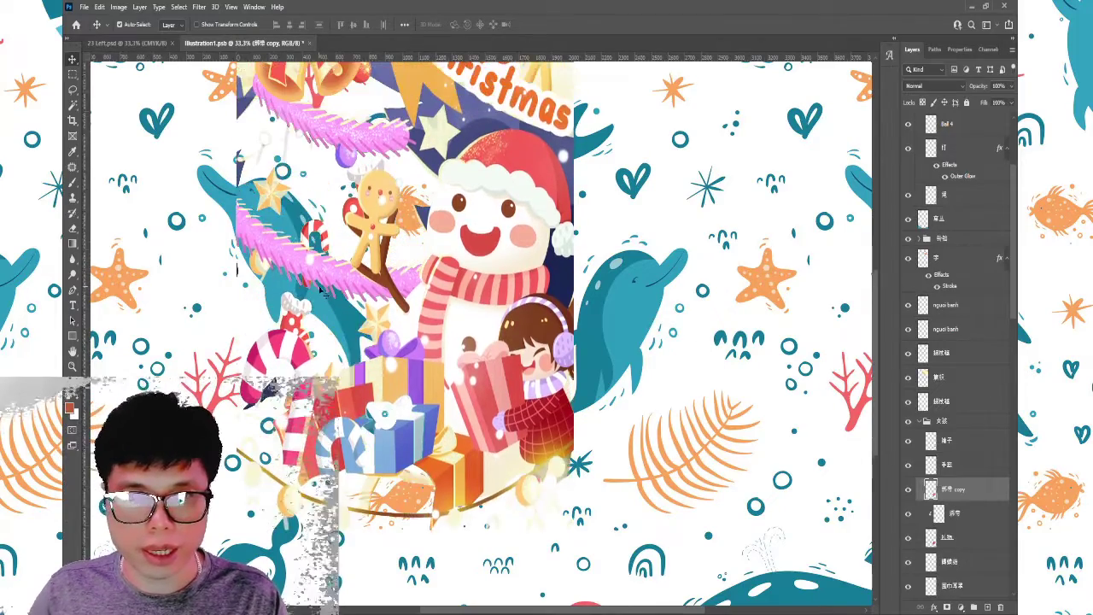
- Bring the Merry Christmas banner into view and try placing a gift copy there, then undo it
drag(435, 190, 436, 305)
drag(417, 135, 417, 231)
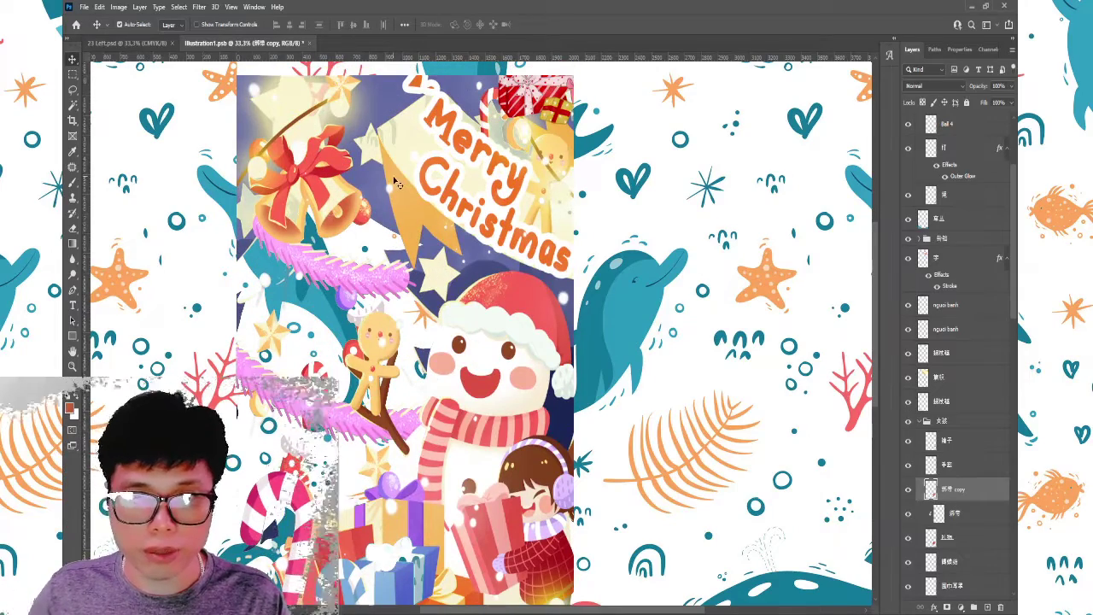
click(395, 184)
drag(410, 341, 418, 201)
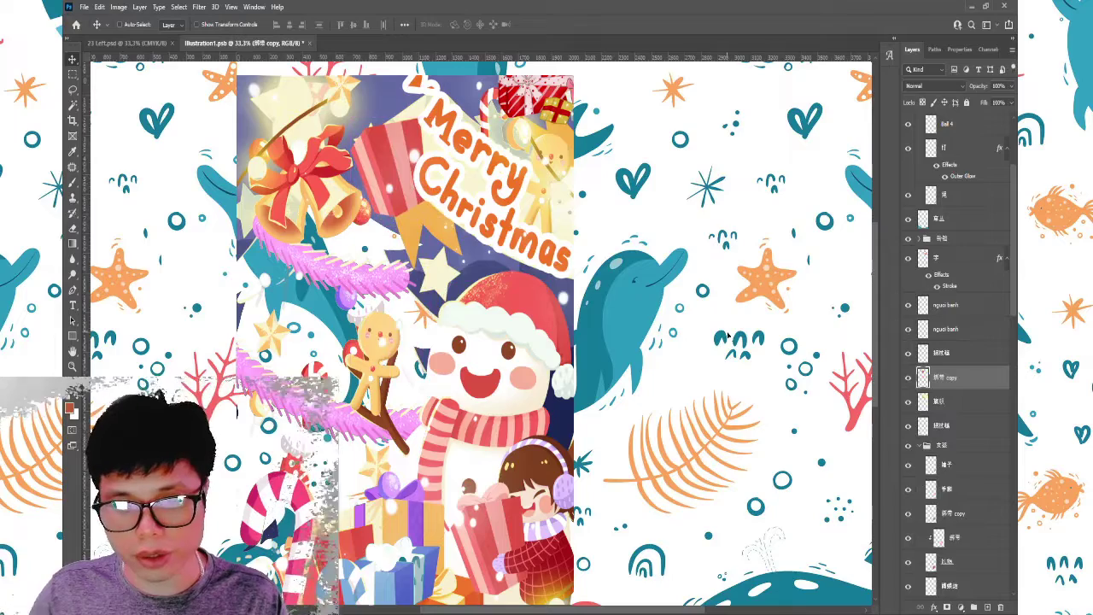
key(ctrl+z)
key(ctrl+z)
key(ctrl+z)
scroll(974, 478, down, 1)
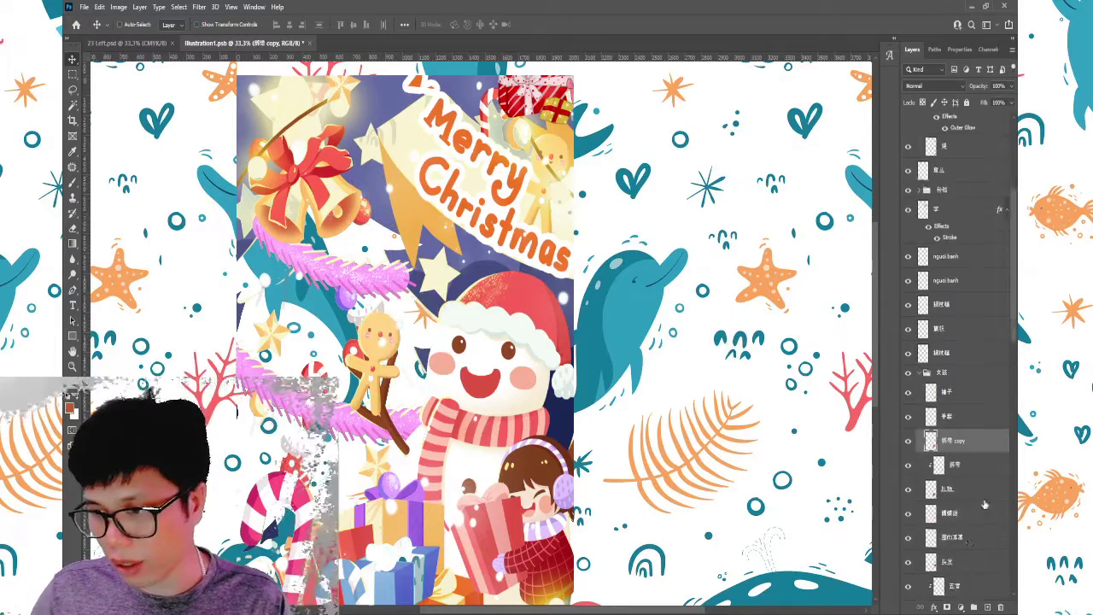
scroll(948, 426, down, 1)
key(ctrl+z)
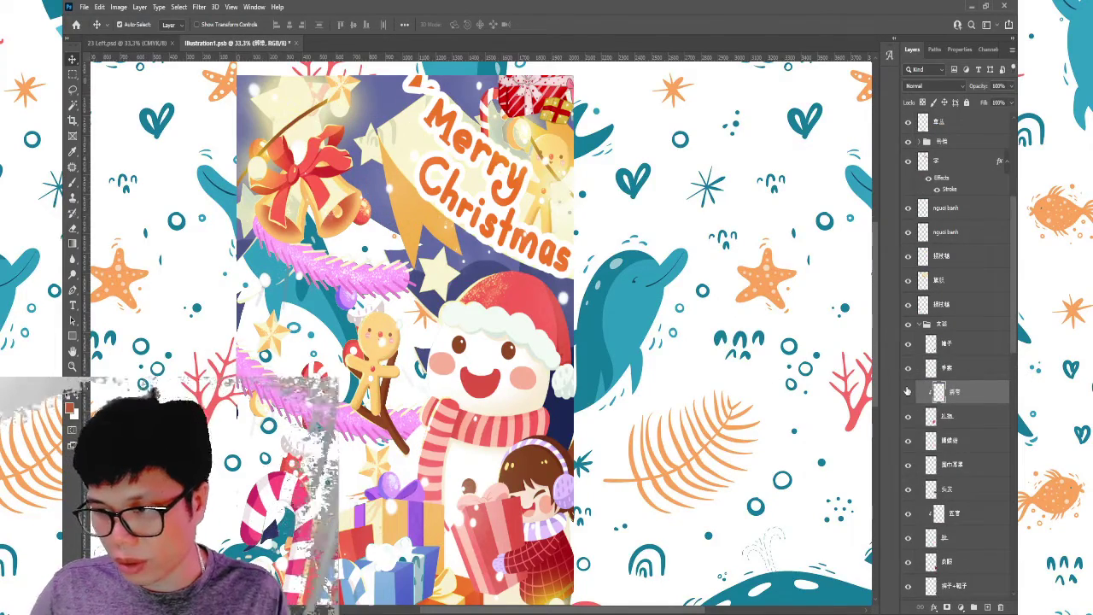
- Toggle visibility to identify the red gift box layers and select them together
click(907, 391)
click(908, 391)
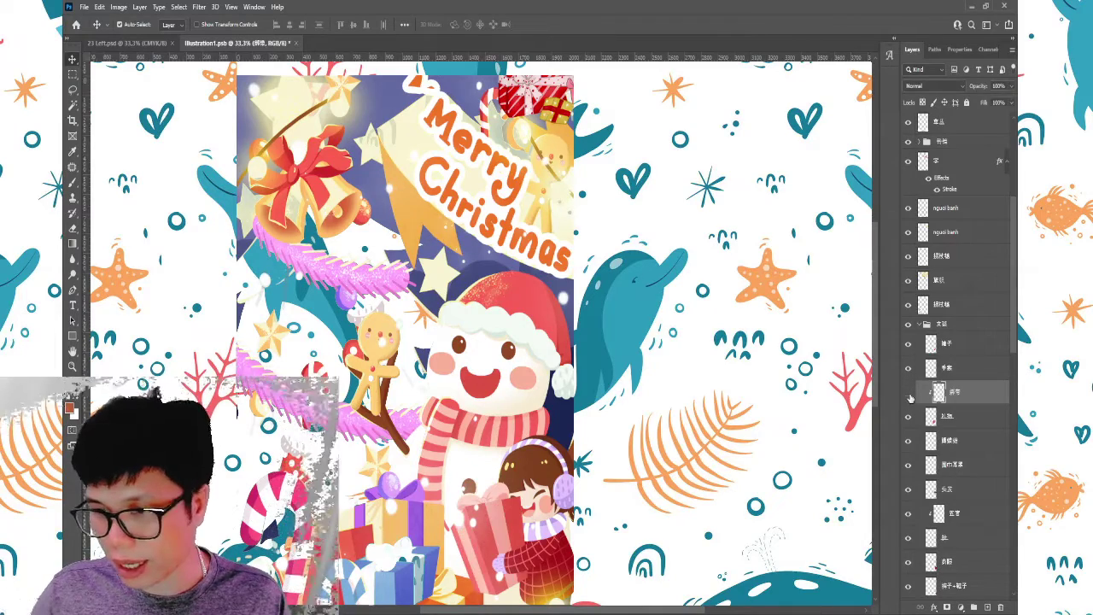
click(908, 393)
click(909, 392)
click(908, 417)
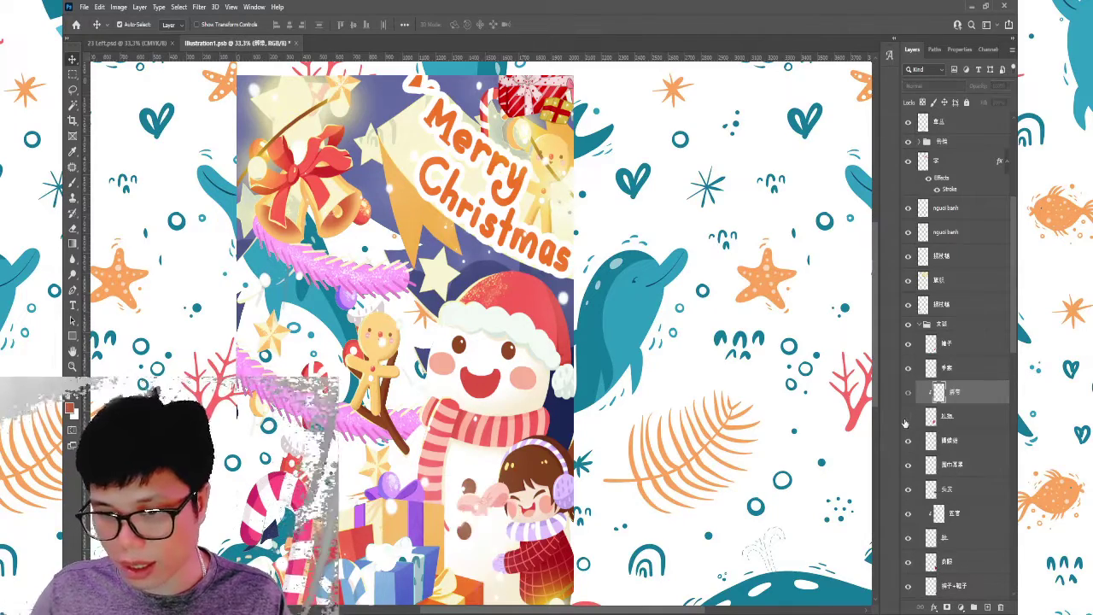
click(907, 416)
click(483, 508)
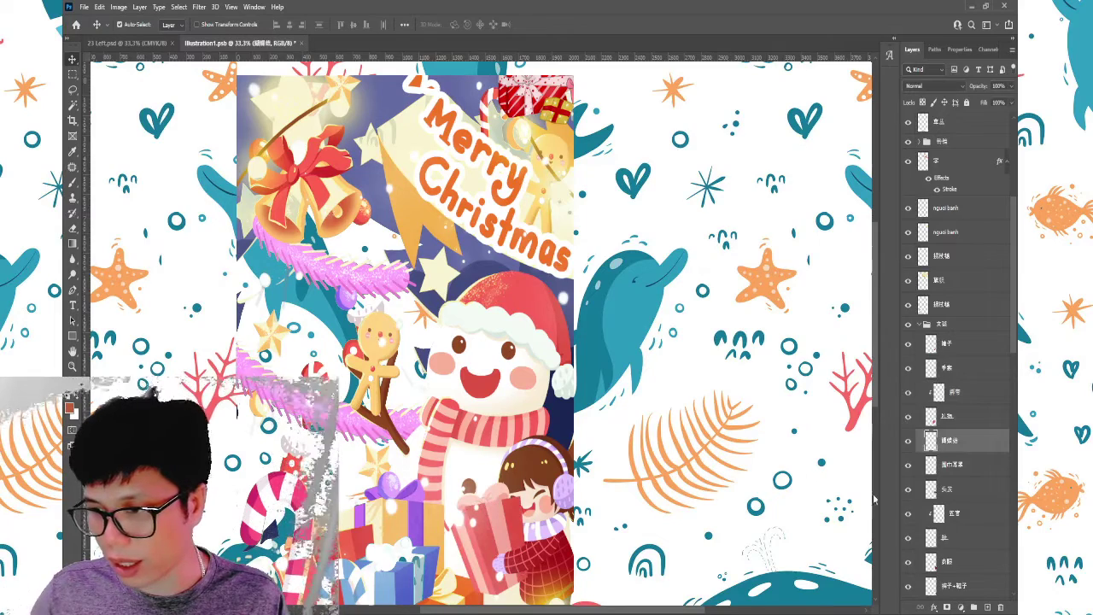
click(962, 393)
shift+click(957, 437)
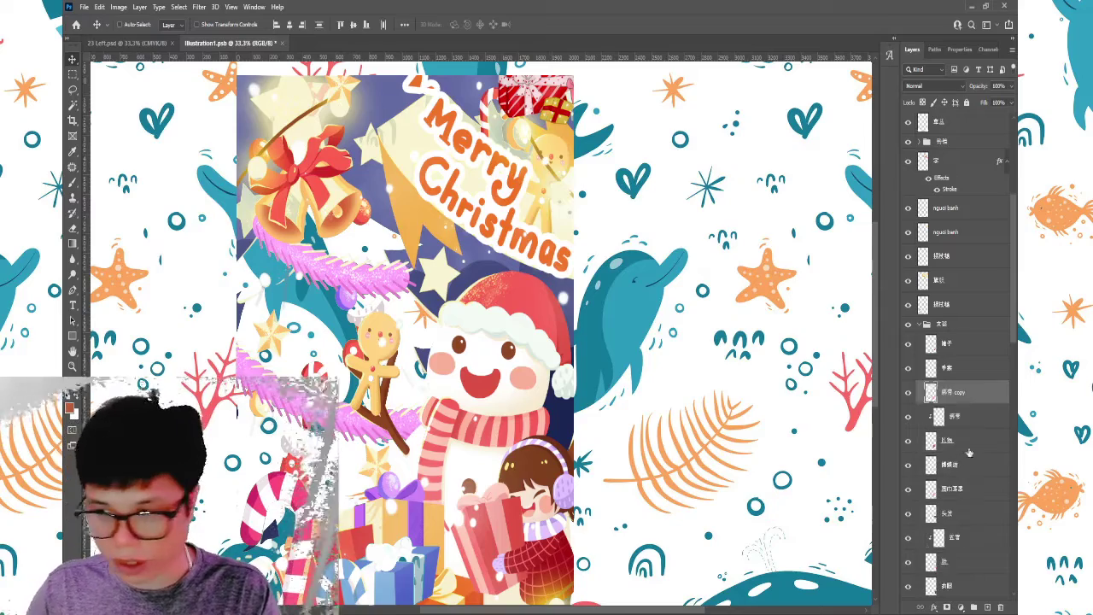
- Duplicate the gift box layers, hide the in-group copy, and move the copy beside Merry Christmas
key(ctrl+j)
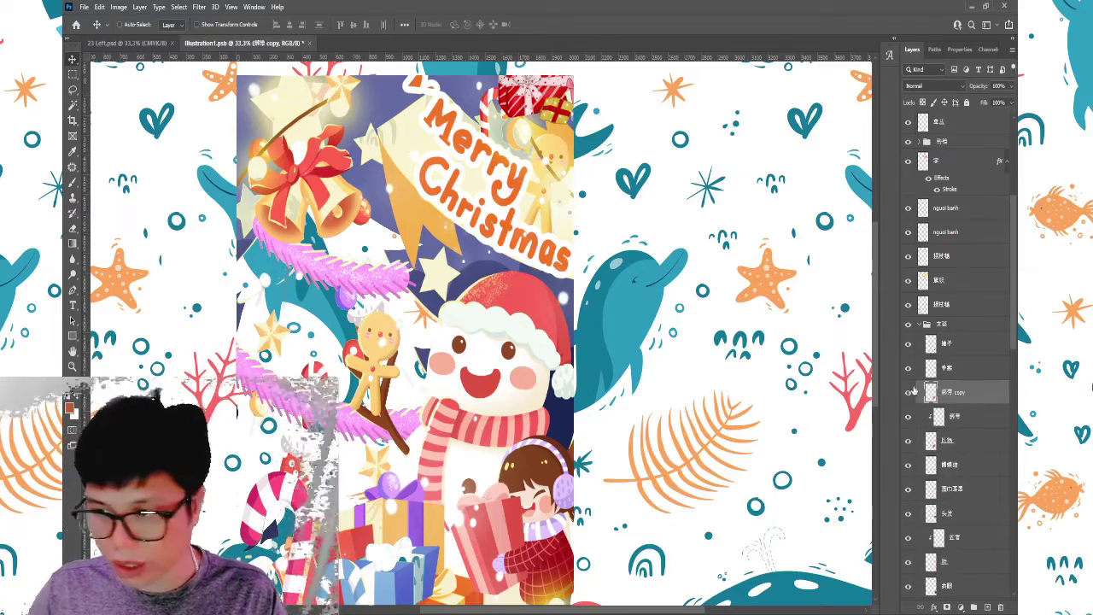
click(909, 393)
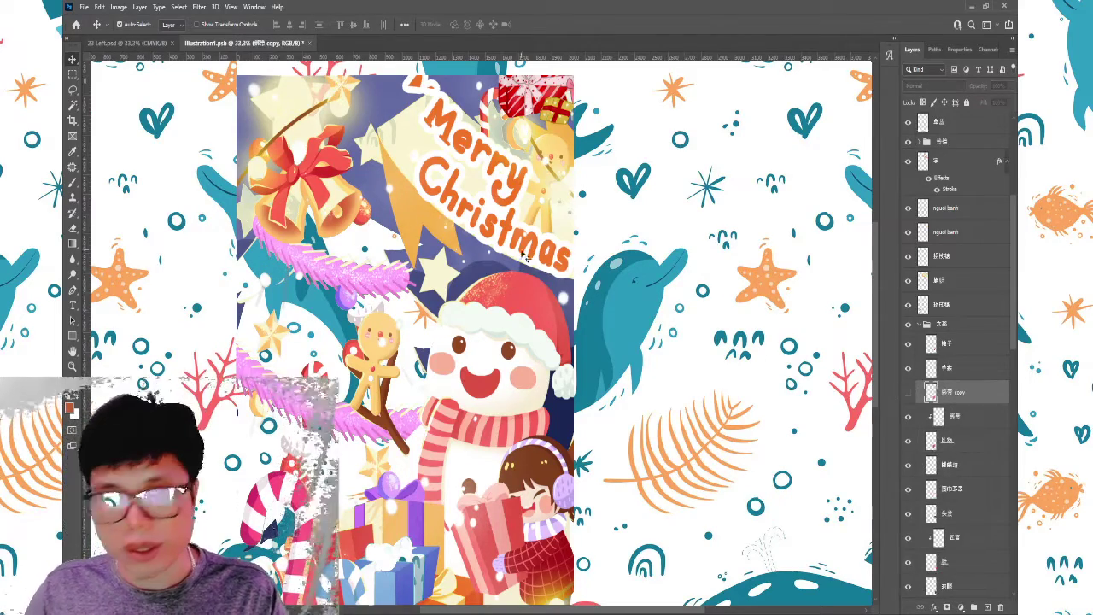
mouse_move(408, 197)
mouse_down()
mouse_move(408, 215)
mouse_move(493, 301)
mouse_up()
mouse_move(427, 364)
mouse_down()
mouse_move(401, 167)
mouse_move(531, 128)
mouse_up()
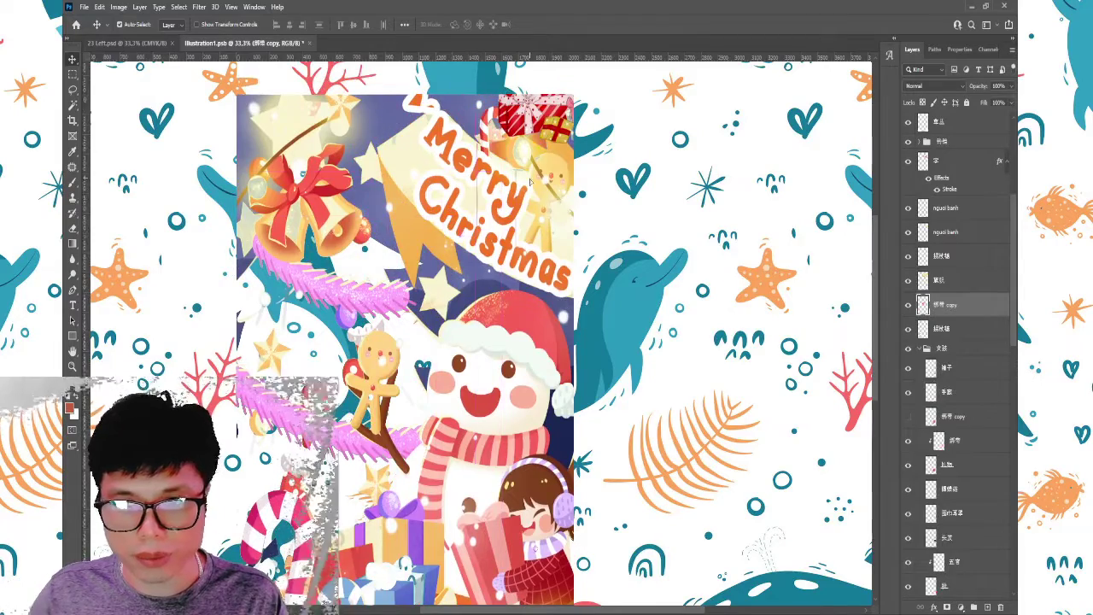
click(538, 120)
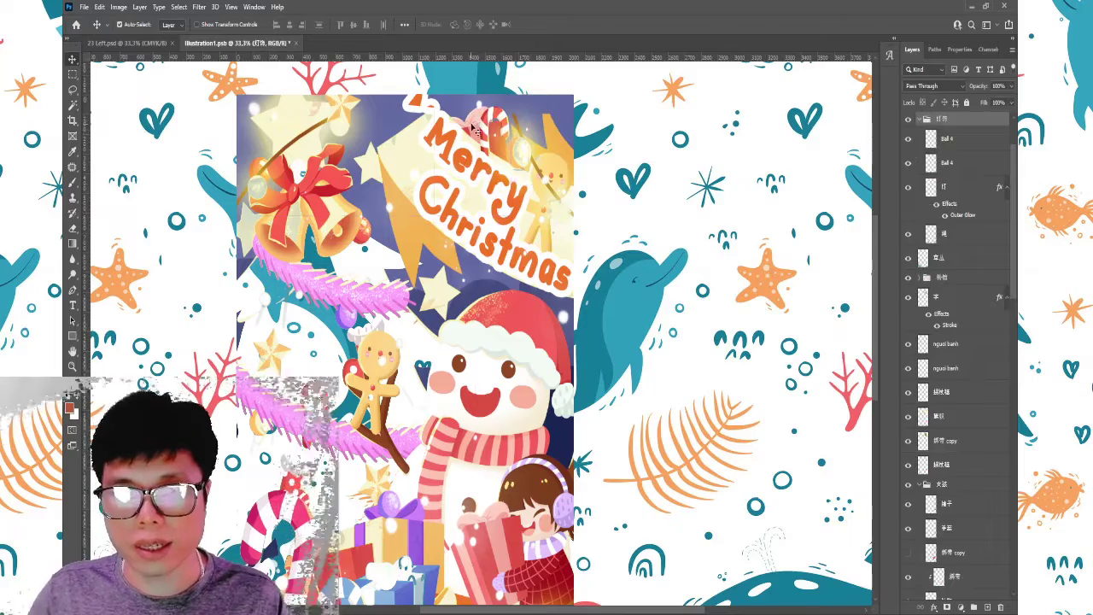
- Move the red gift copy into the top-right corner and stack its layer above the covering layer
drag(481, 126, 538, 101)
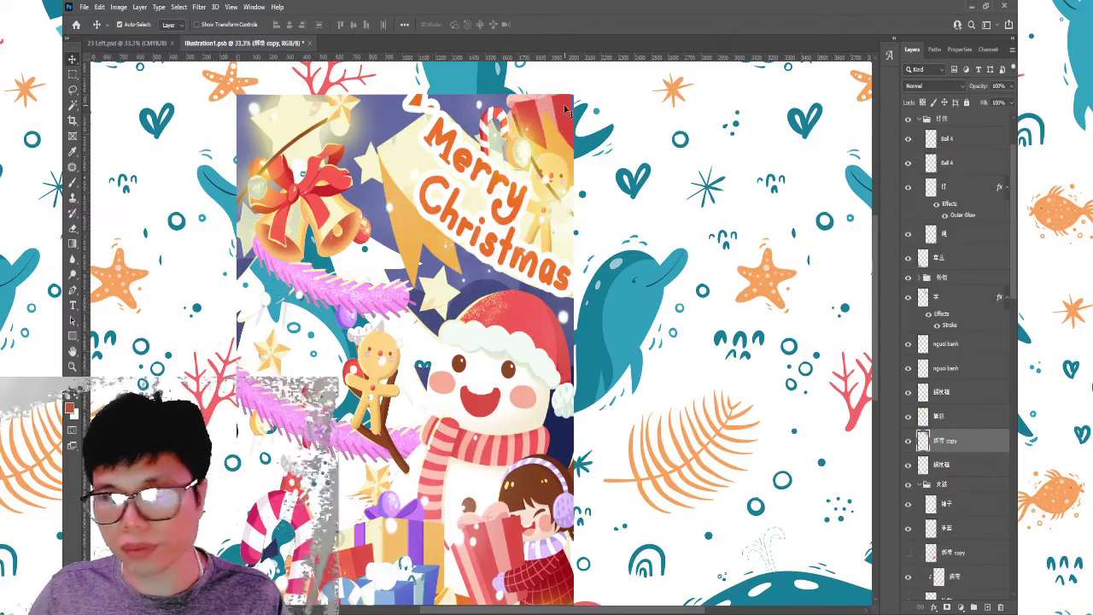
click(939, 416)
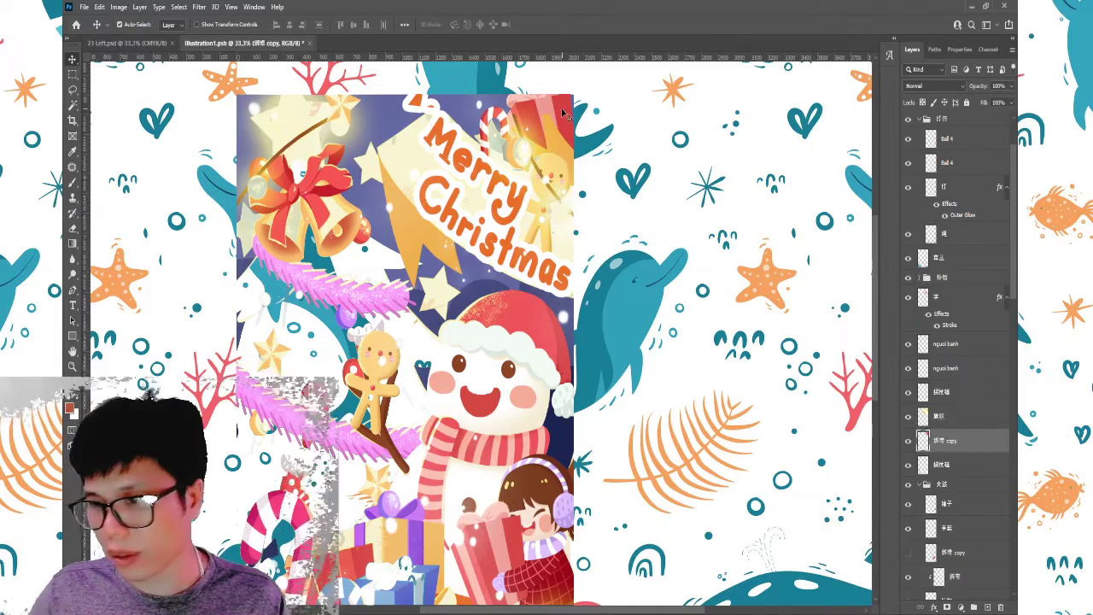
drag(939, 440, 935, 408)
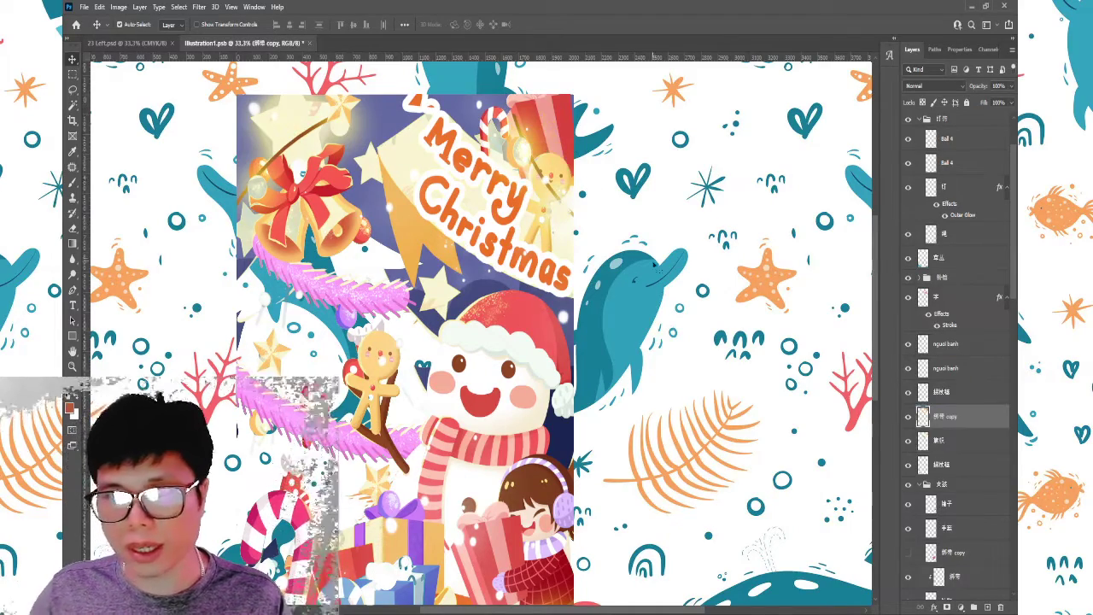
drag(555, 125, 547, 135)
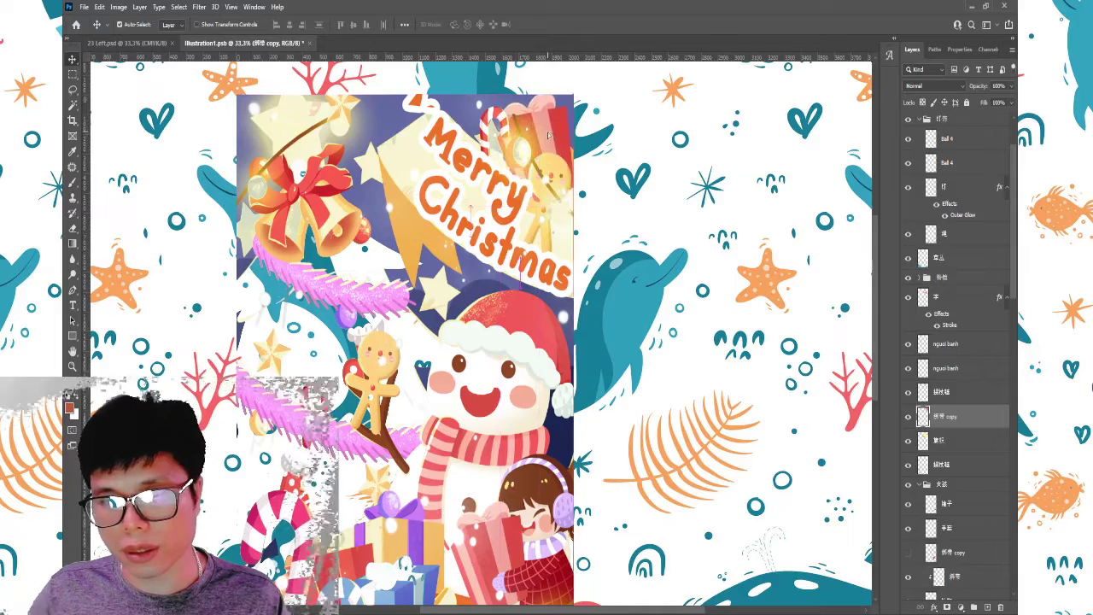
drag(547, 134, 546, 128)
click(705, 170)
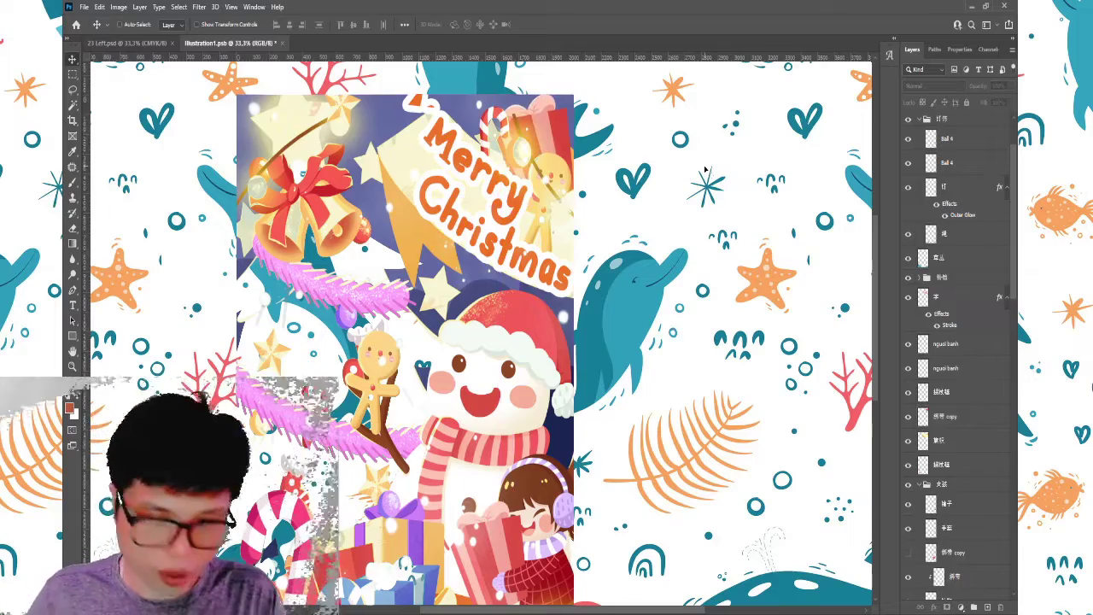
- Move a small star beside the red gift at the top and save Illustration1.psb
key(ctrl+s)
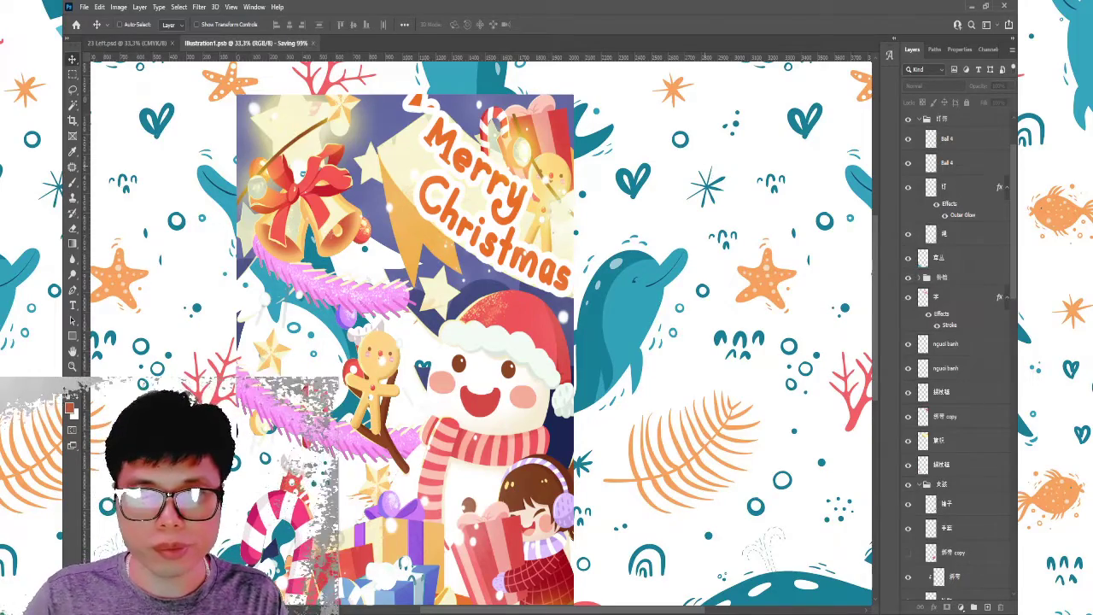
key(ctrl+minus)
key(ctrl+plus)
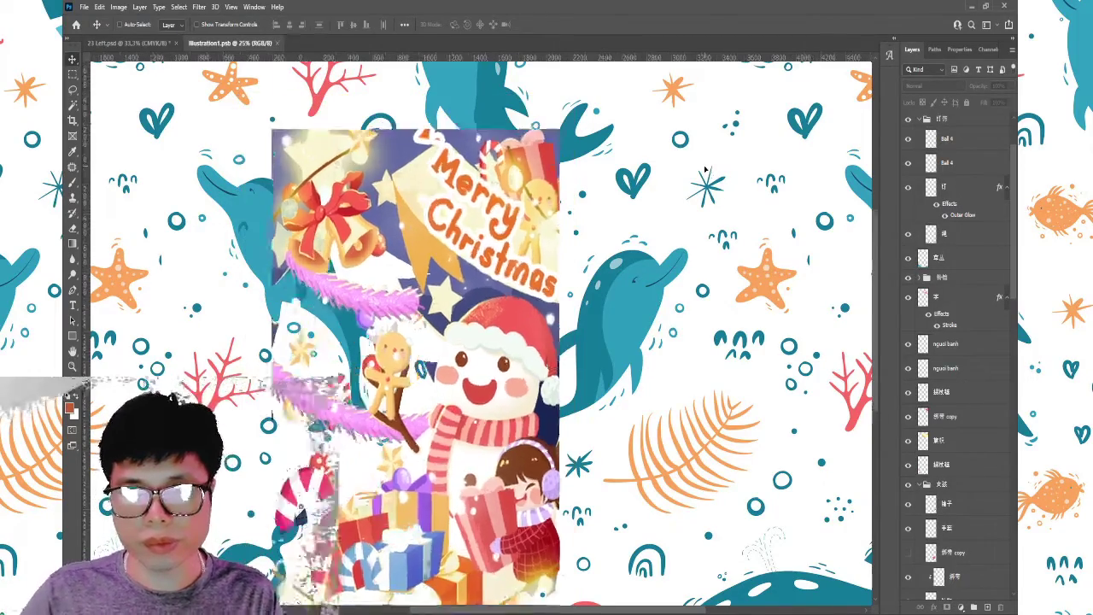
click(350, 109)
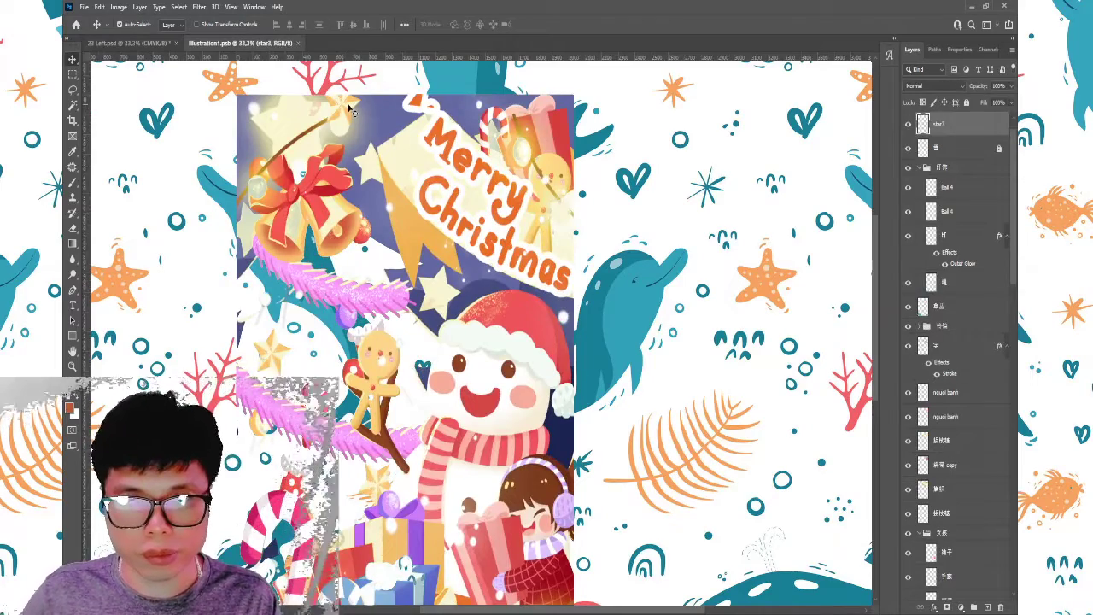
mouse_move(350, 107)
mouse_down()
mouse_move(528, 113)
mouse_move(525, 128)
mouse_move(555, 142)
mouse_up()
key(ctrl+s)
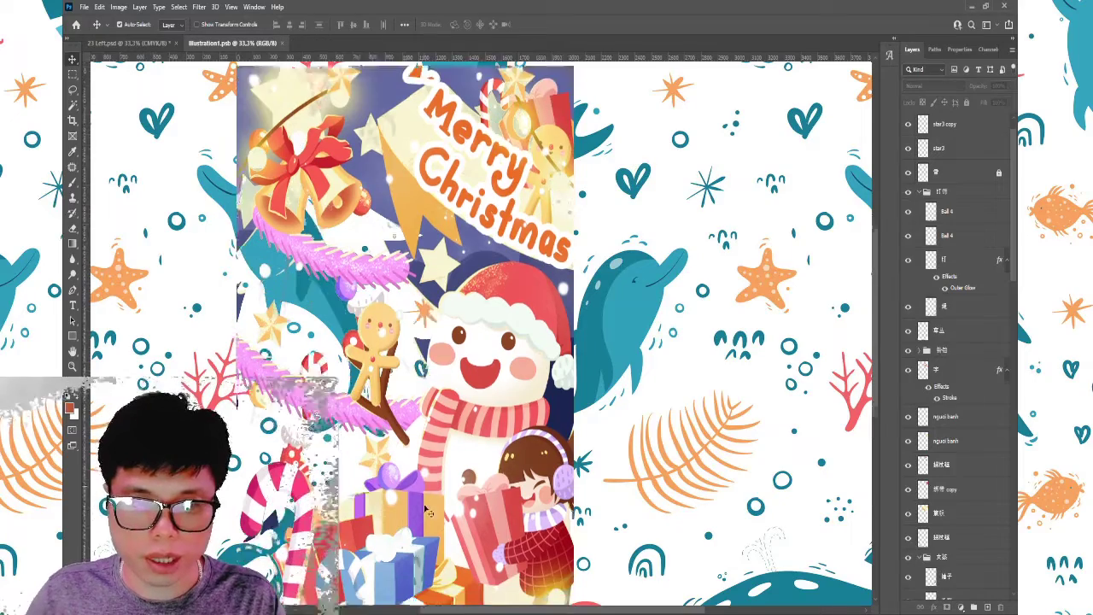
scroll(497, 514, down, 3)
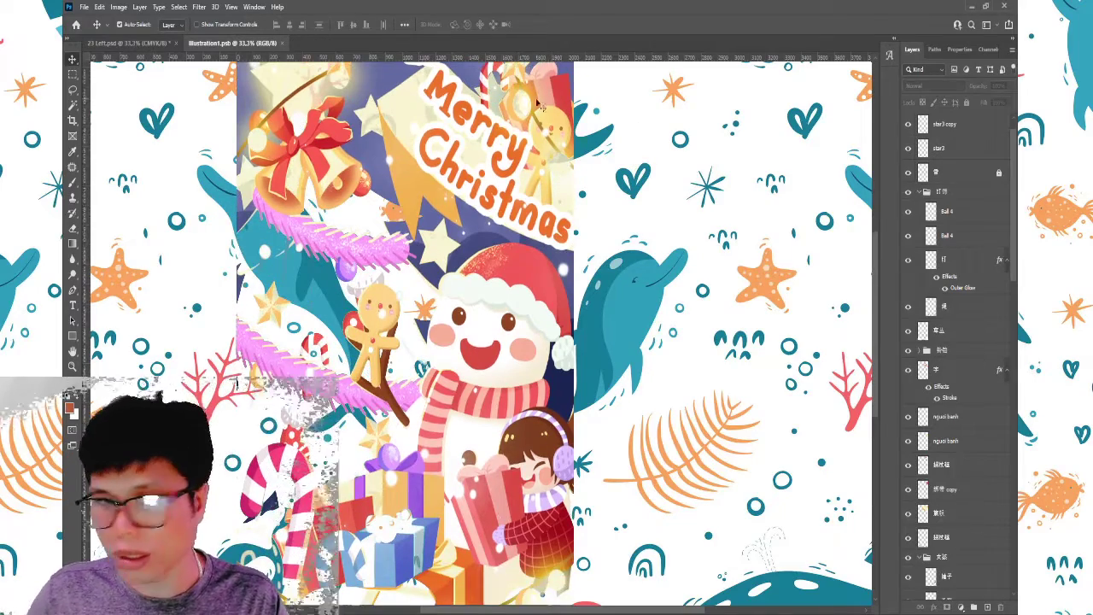
scroll(945, 373, down, 3)
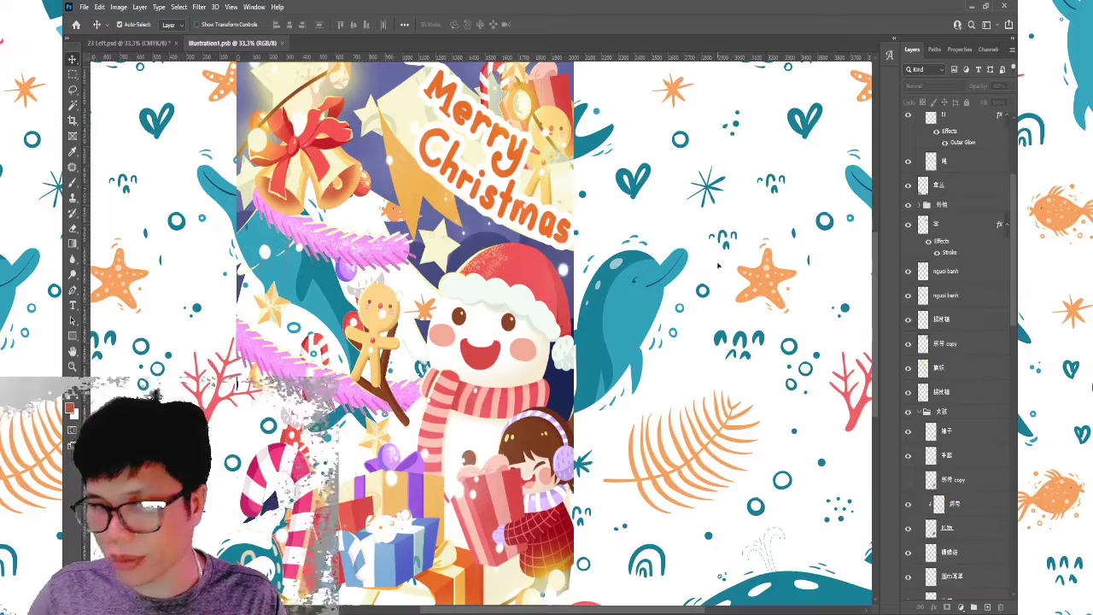
- Paste the red gift into 23 Left's left column, rotated upright and scaled to about 52%
key(ctrl+Tab)
key(ctrl+v)
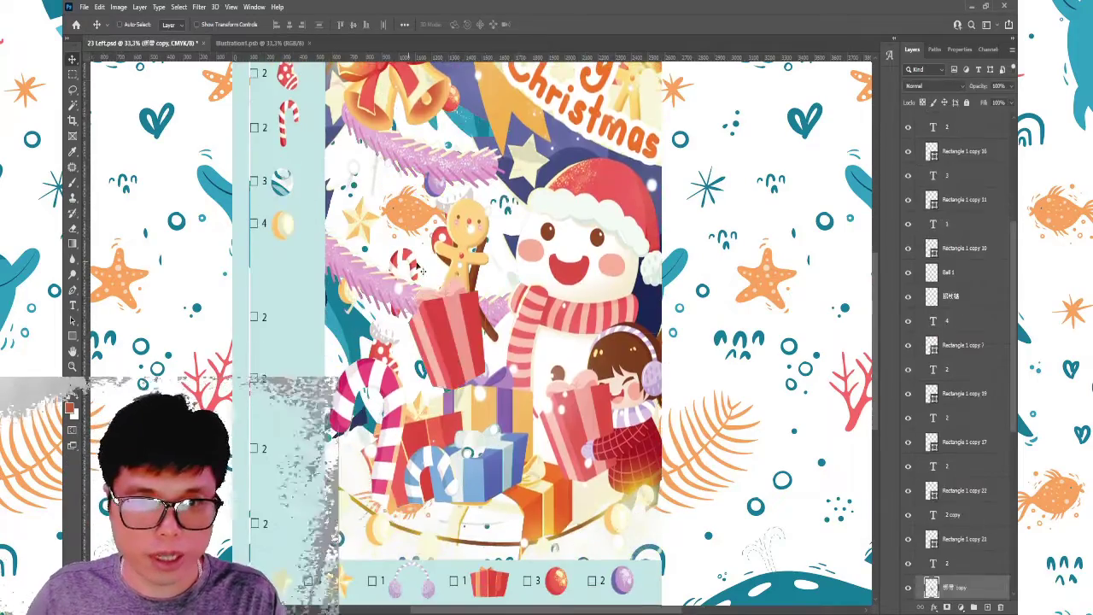
drag(479, 316, 326, 312)
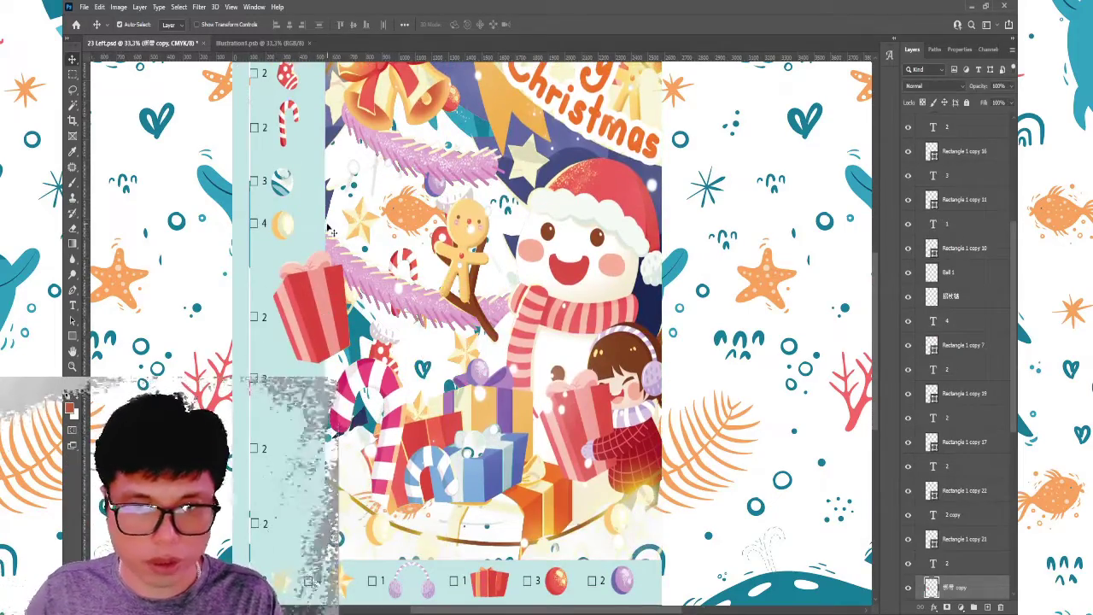
drag(327, 229, 327, 257)
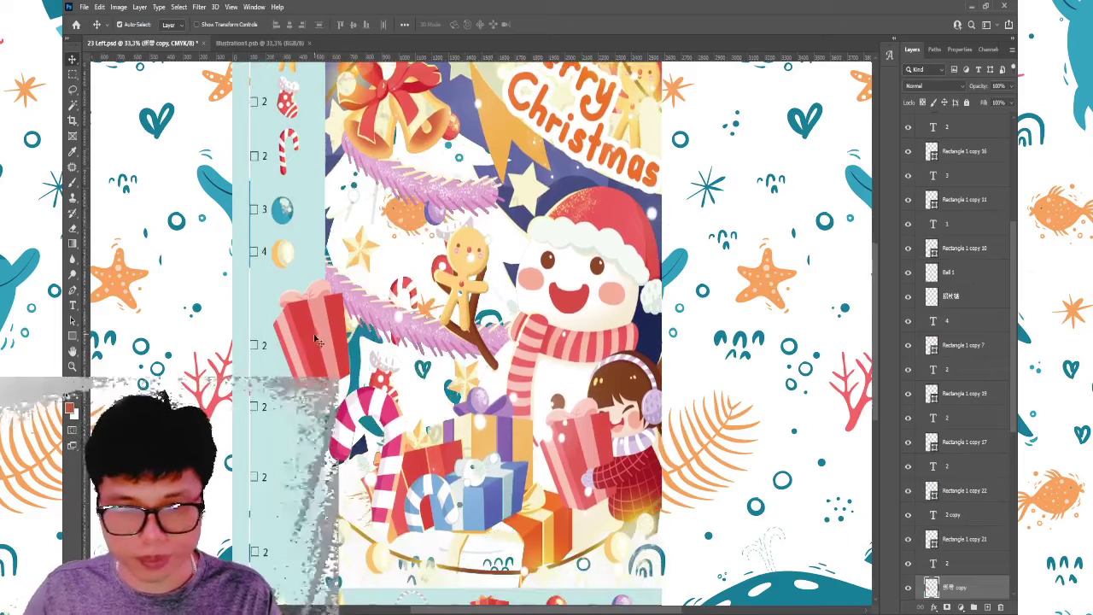
key(ctrl+t)
drag(294, 278, 277, 318)
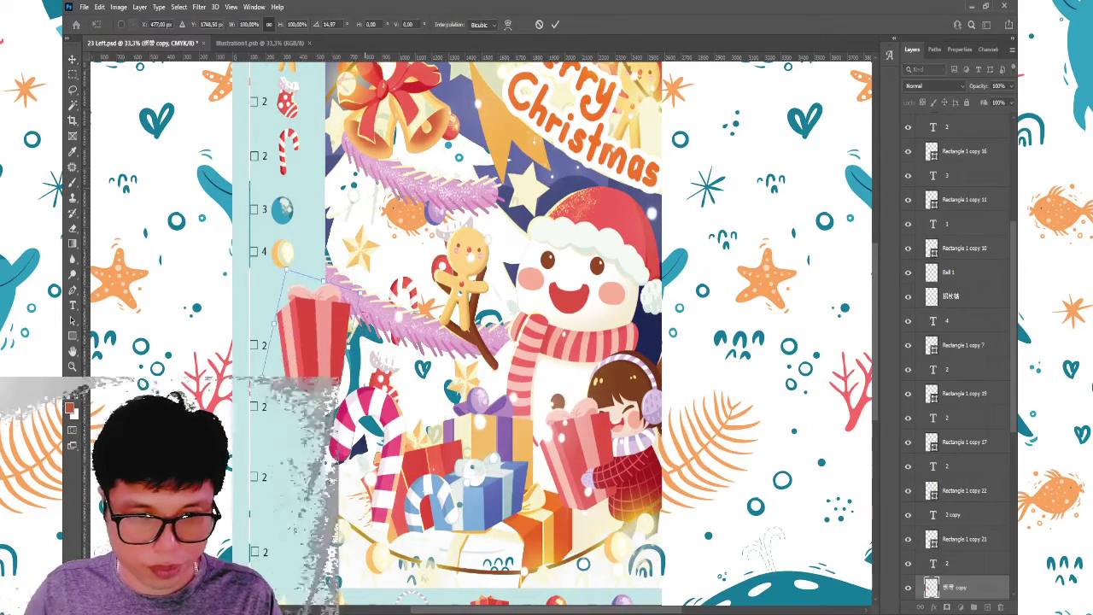
drag(348, 373, 301, 317)
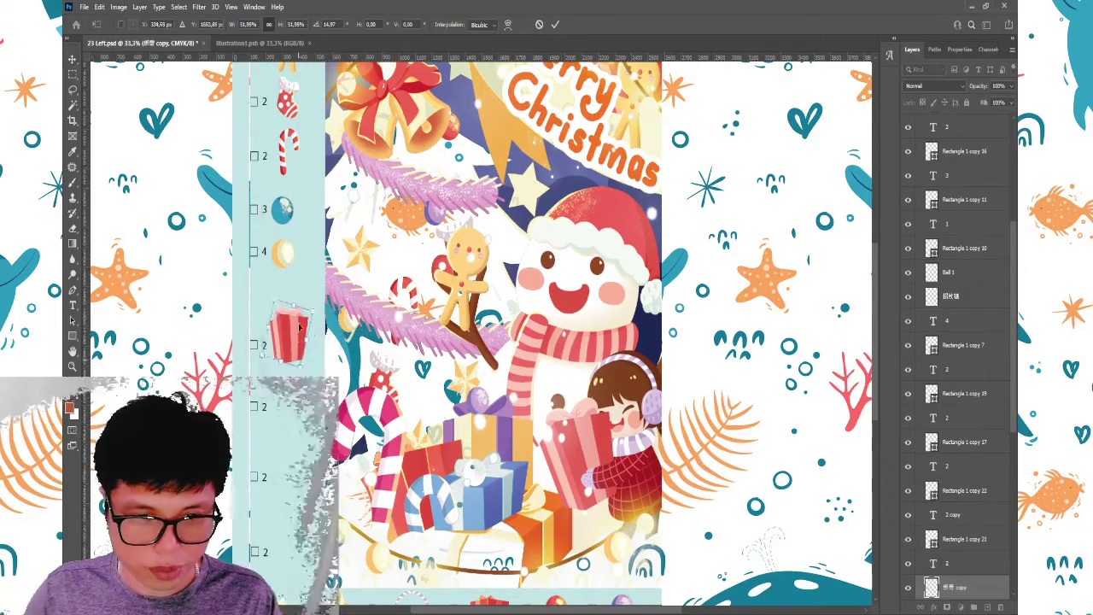
key(Return)
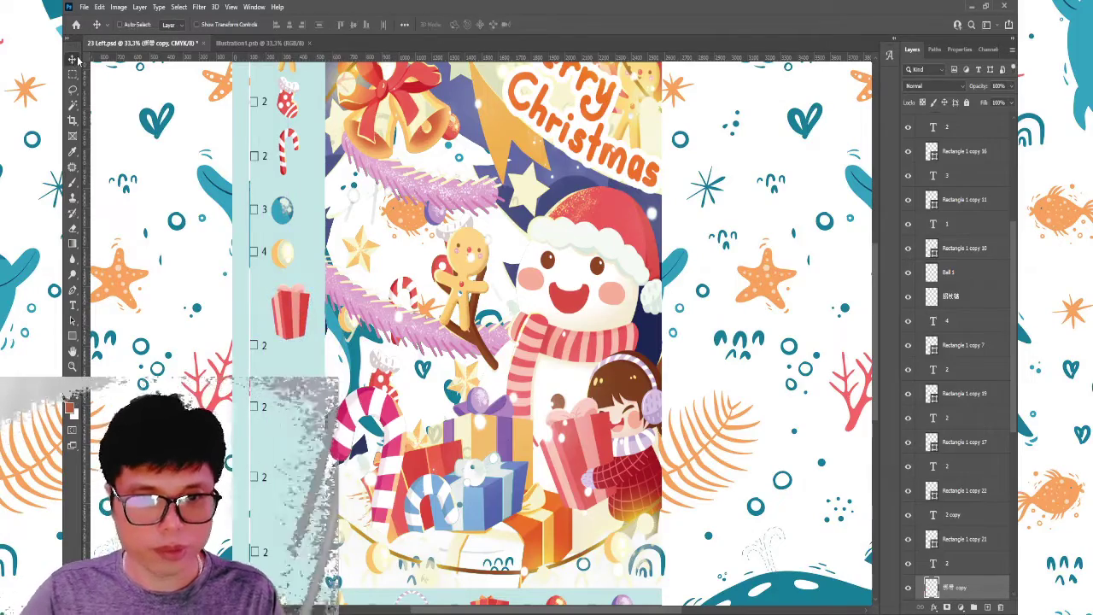
- Move the checkbox and count 2 up beside the gift box
scroll(53, 392, up, 3)
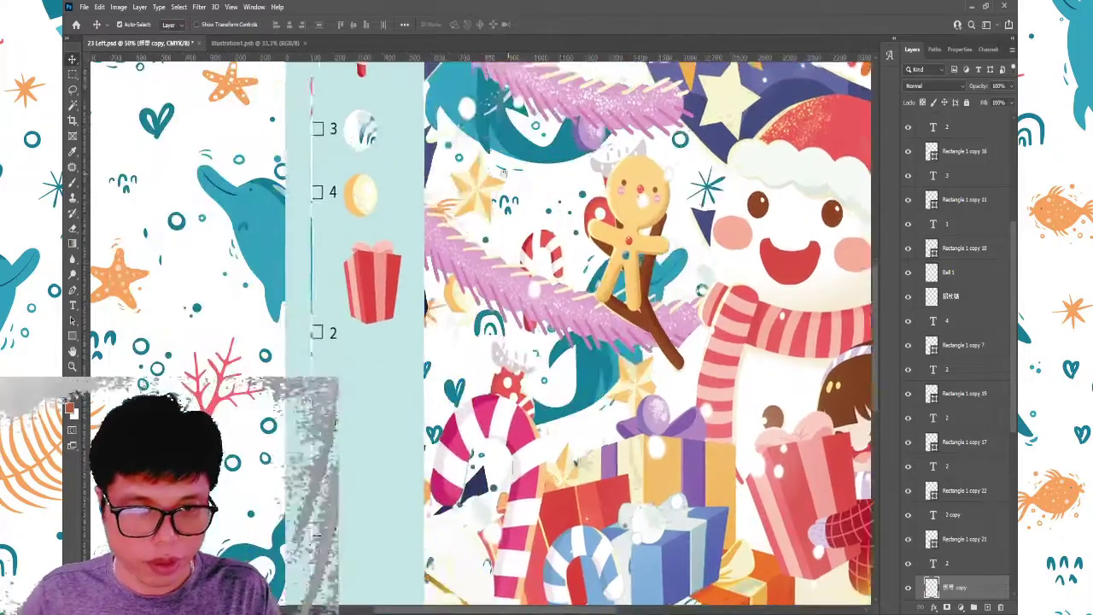
click(357, 320)
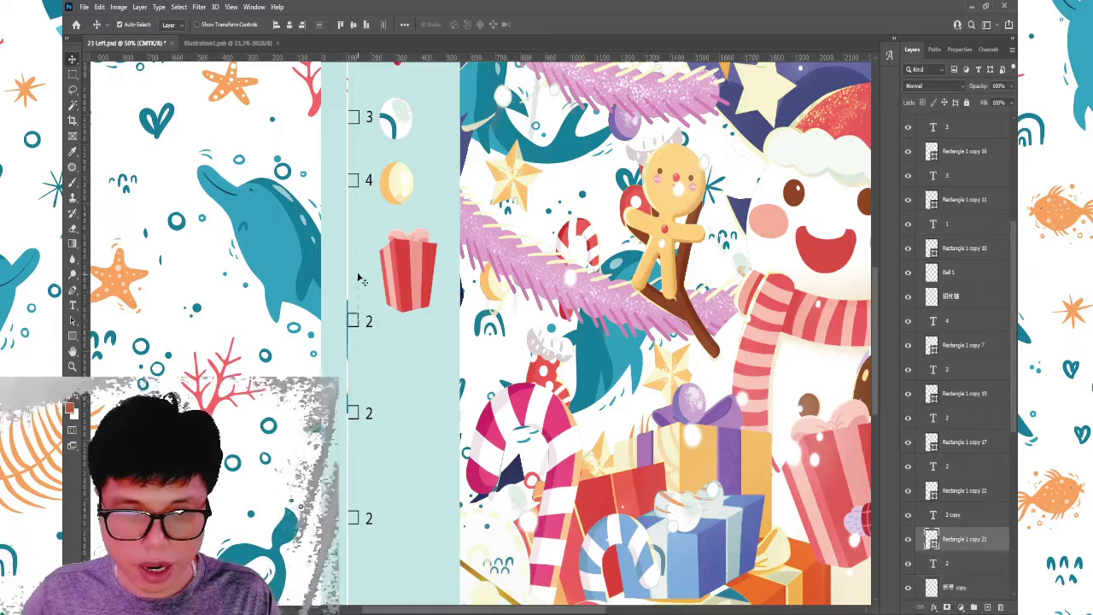
shift+click(369, 321)
drag(371, 321, 373, 275)
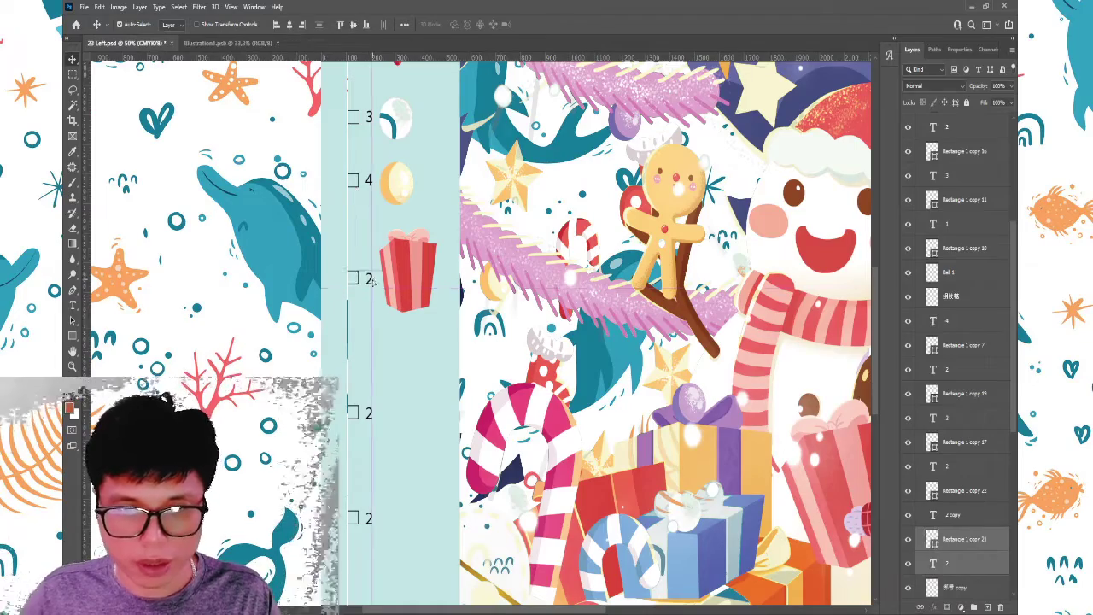
click(373, 276)
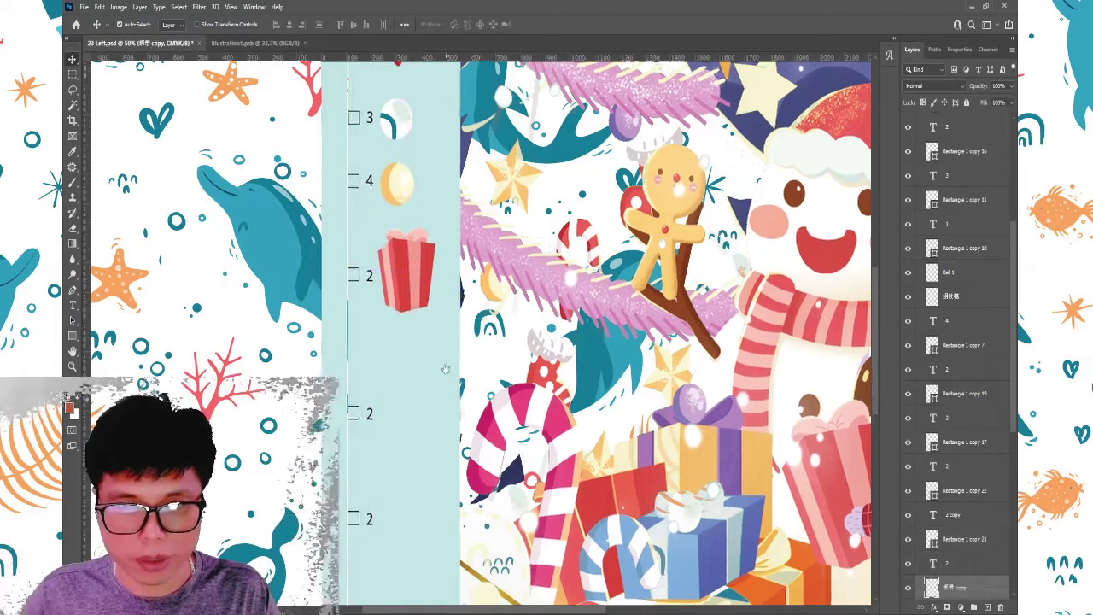
drag(445, 597, 426, 270)
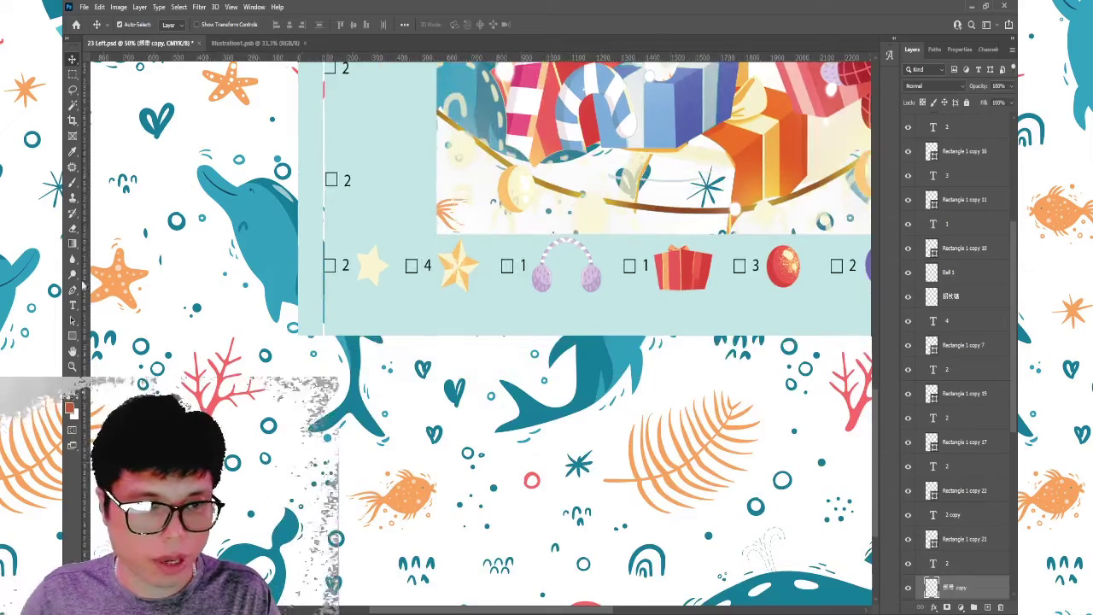
- Change the bottom-row star count from 4 to 5, save 23 Left.psd, and return to Illustration1
click(72, 306)
double_click(426, 266)
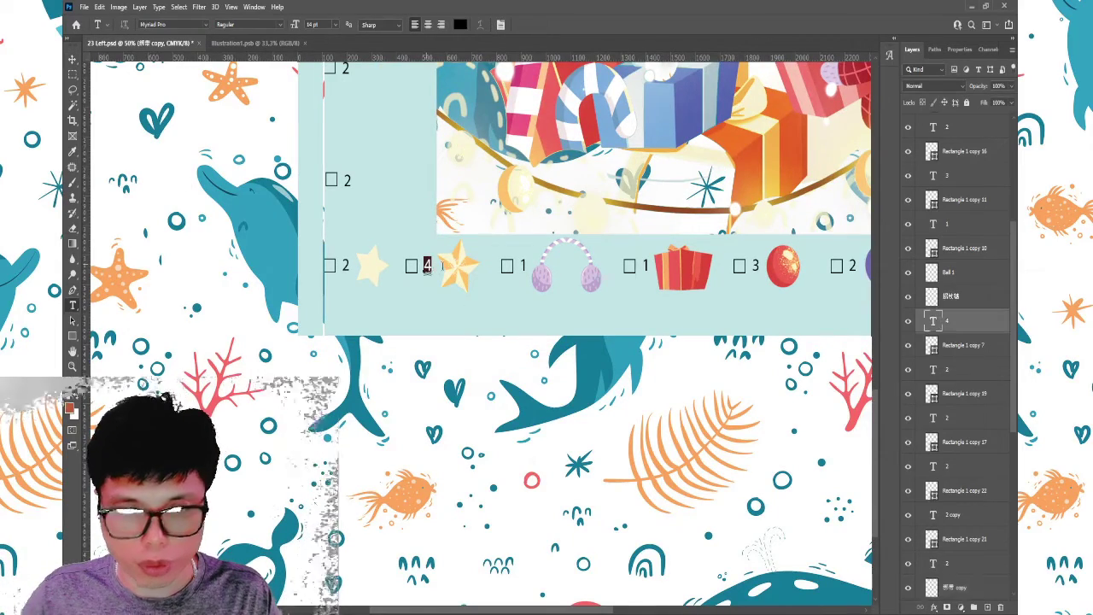
text(5)
click(74, 62)
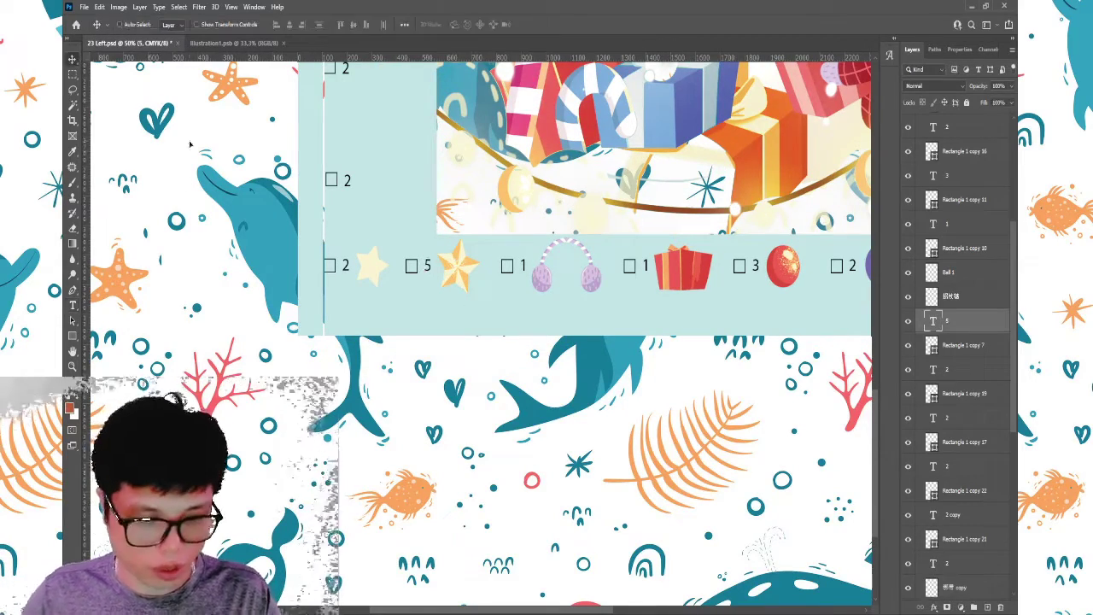
key(ctrl+s)
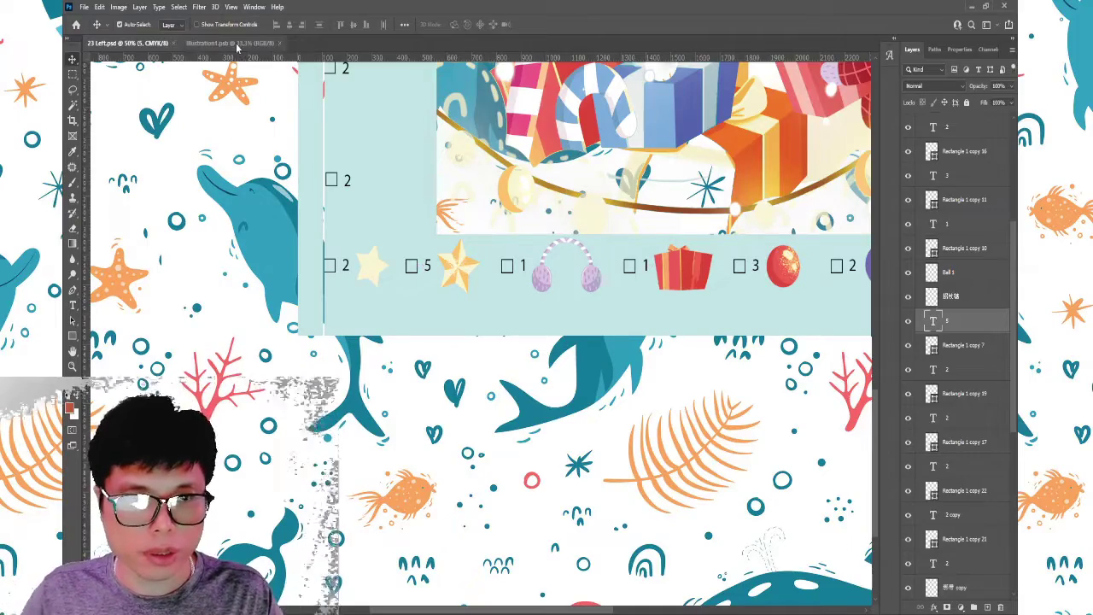
click(243, 43)
key(ctrl+minus)
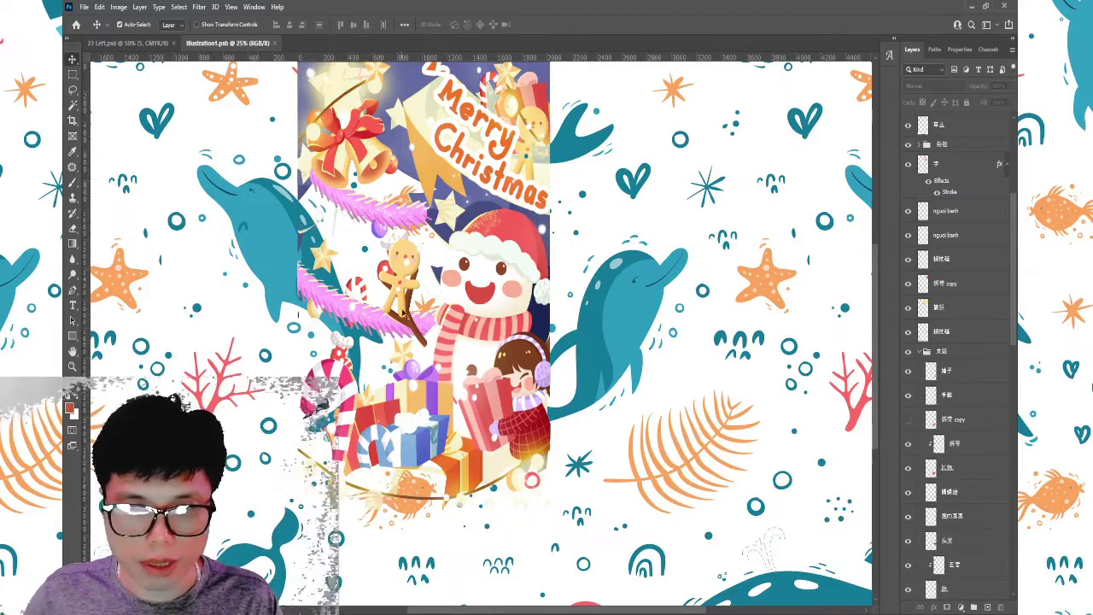
drag(403, 314, 395, 129)
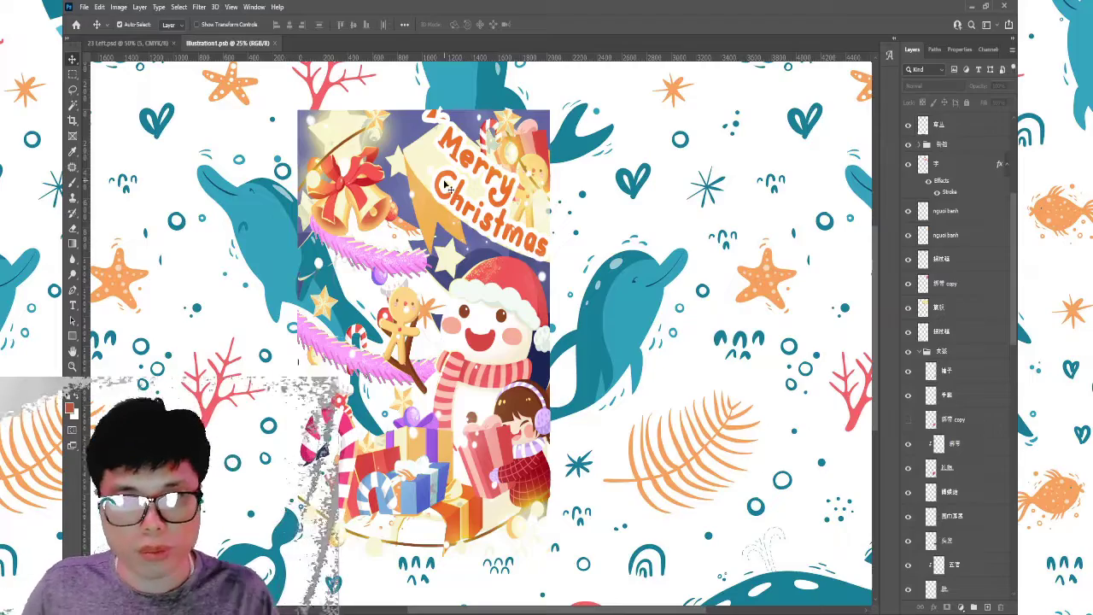
key(ctrl+Tab)
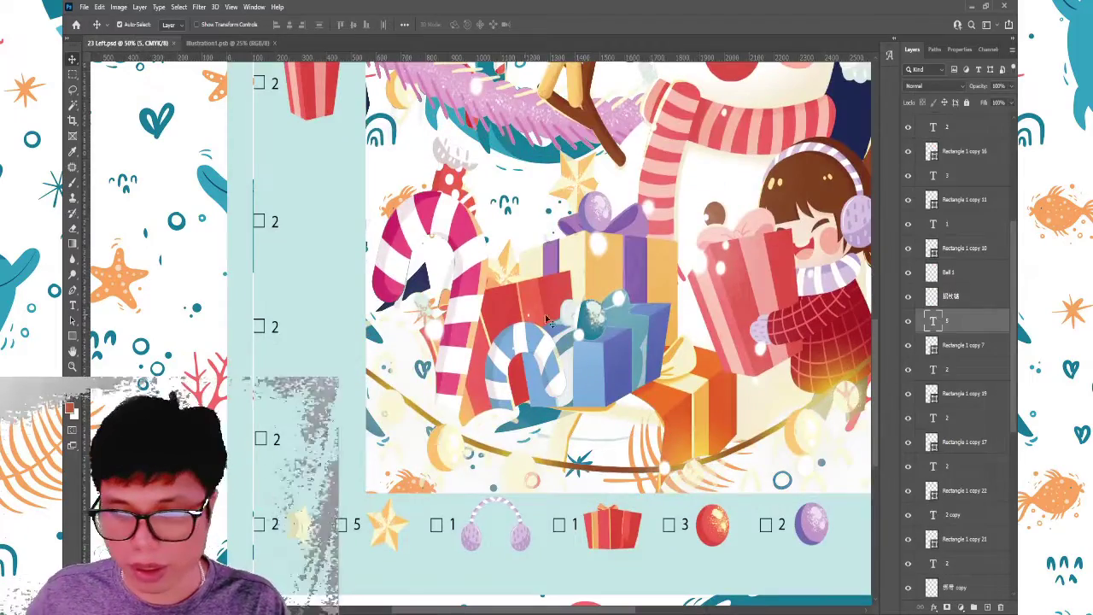
scroll(562, 424, up, 5)
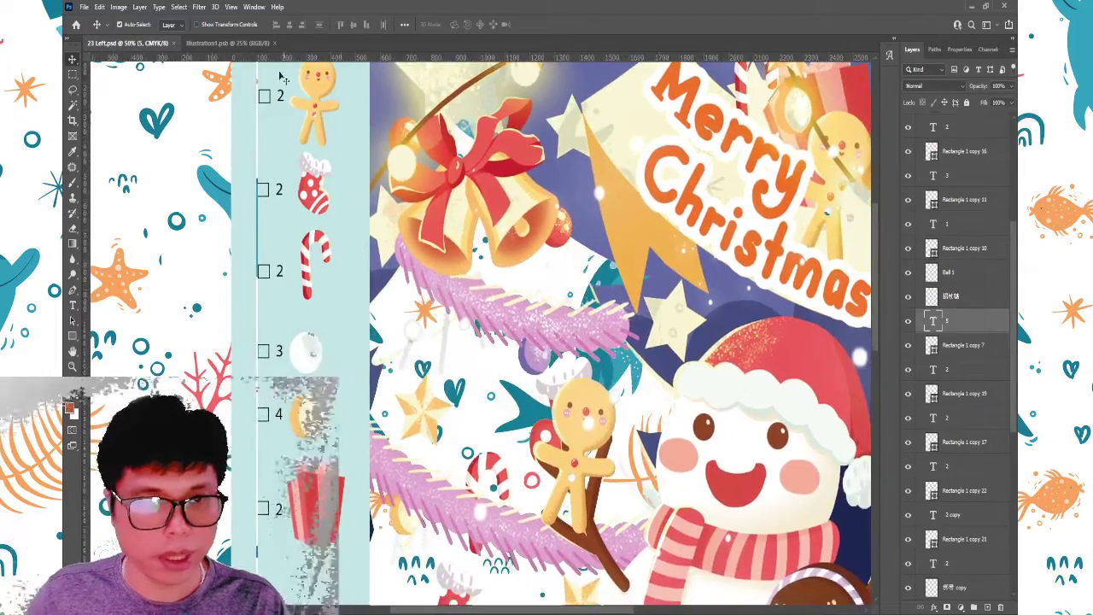
click(249, 45)
key(ctrl+minus)
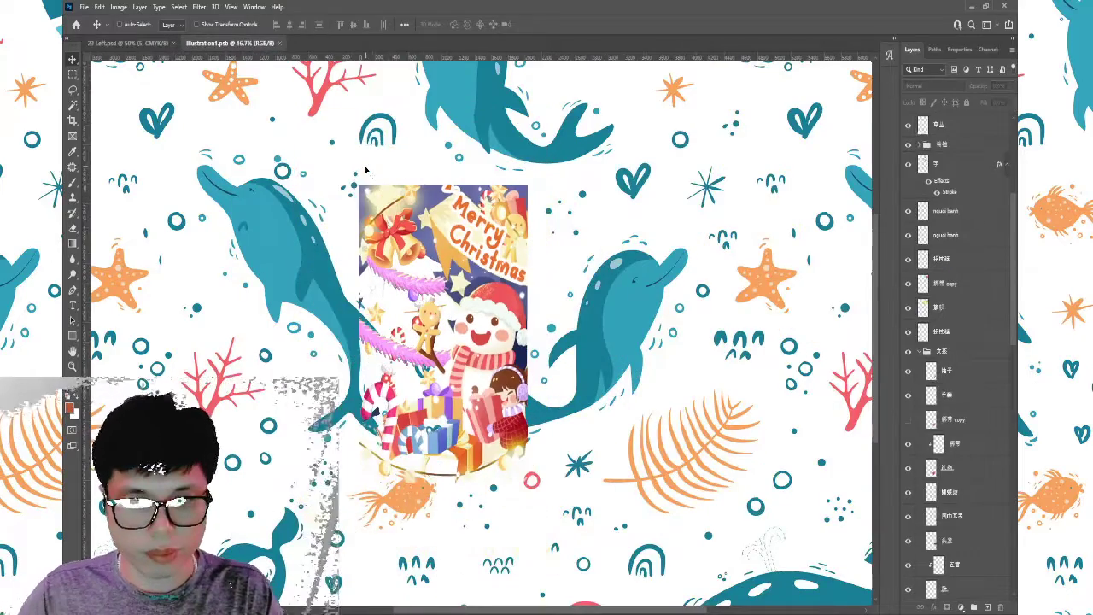
key(ctrl+plus)
key(ctrl+plus)
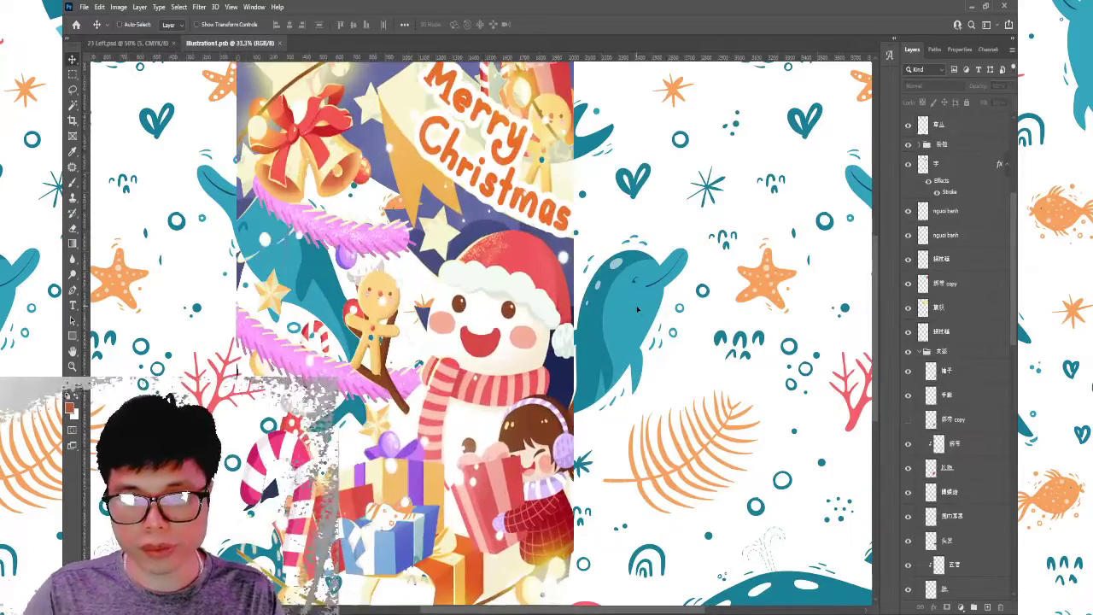
key(ctrl+minus)
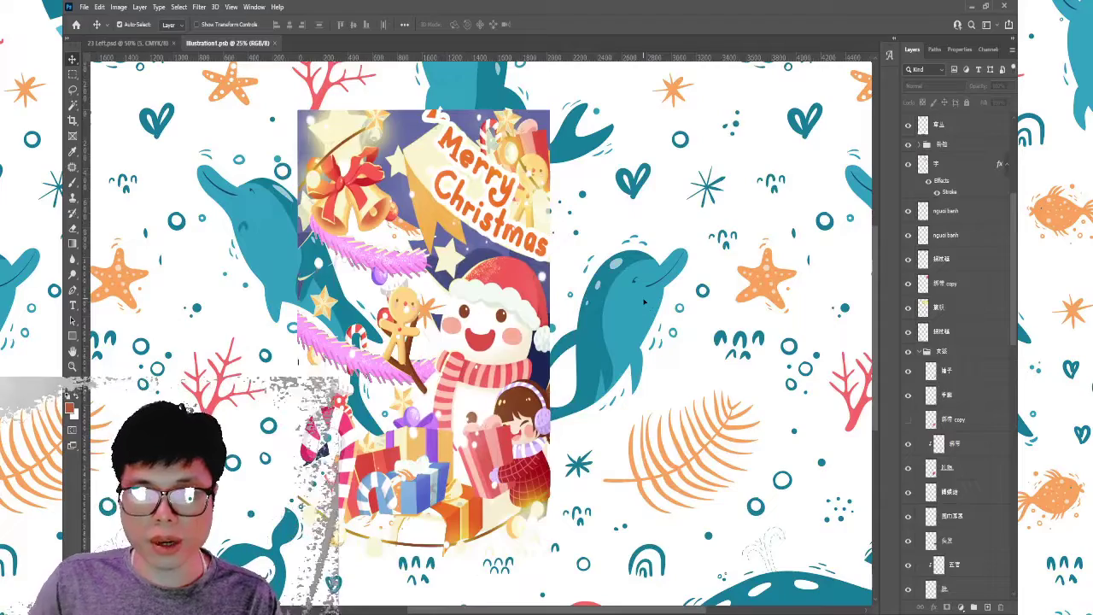
drag(531, 352, 531, 303)
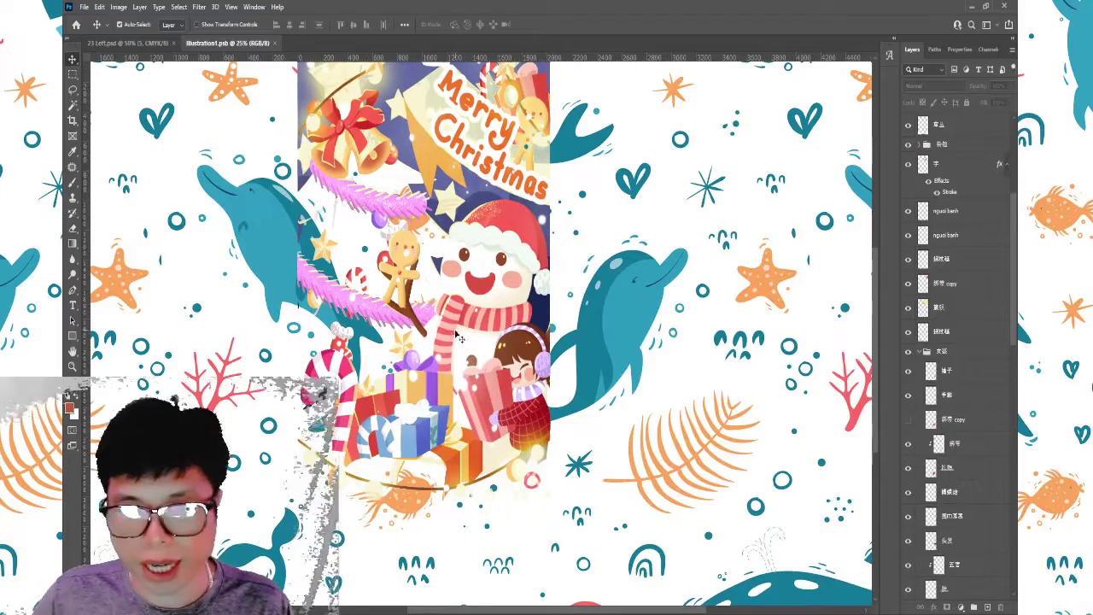
scroll(908, 544, down, 5)
scroll(960, 565, down, 2)
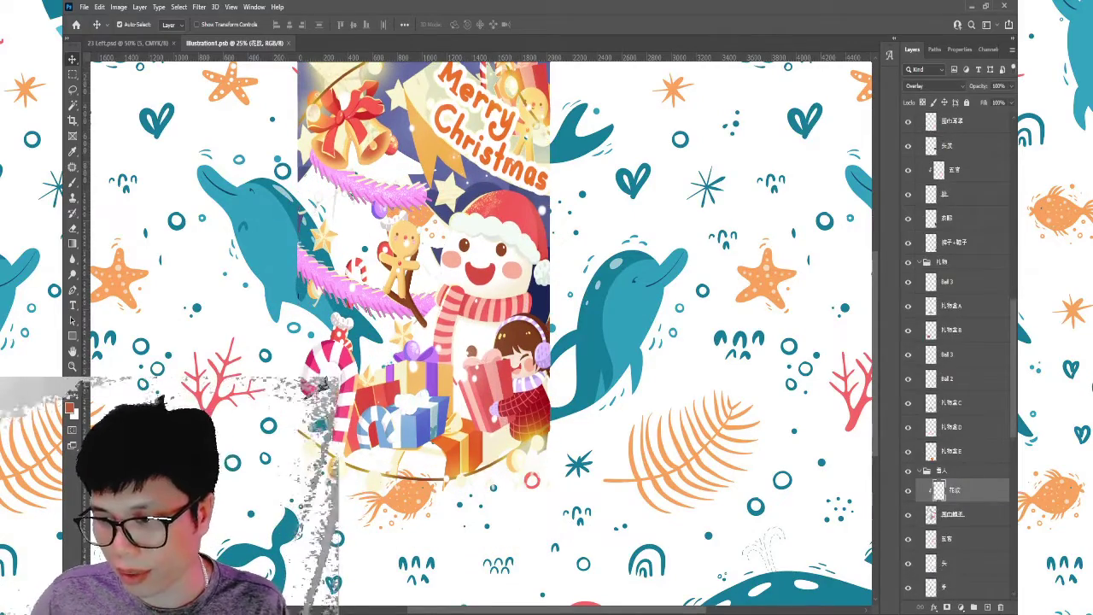
- Merge a copy of the 花纹 and 围巾帽子 layers and place it in a new Untitled-3 document
click(908, 519)
click(908, 519)
click(907, 520)
click(907, 519)
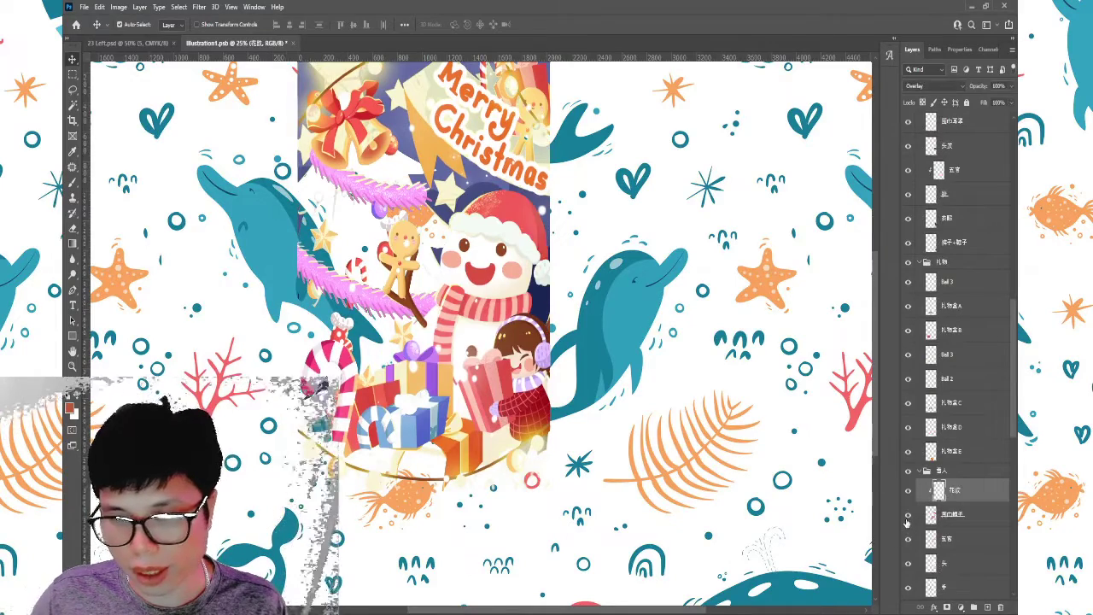
click(954, 513)
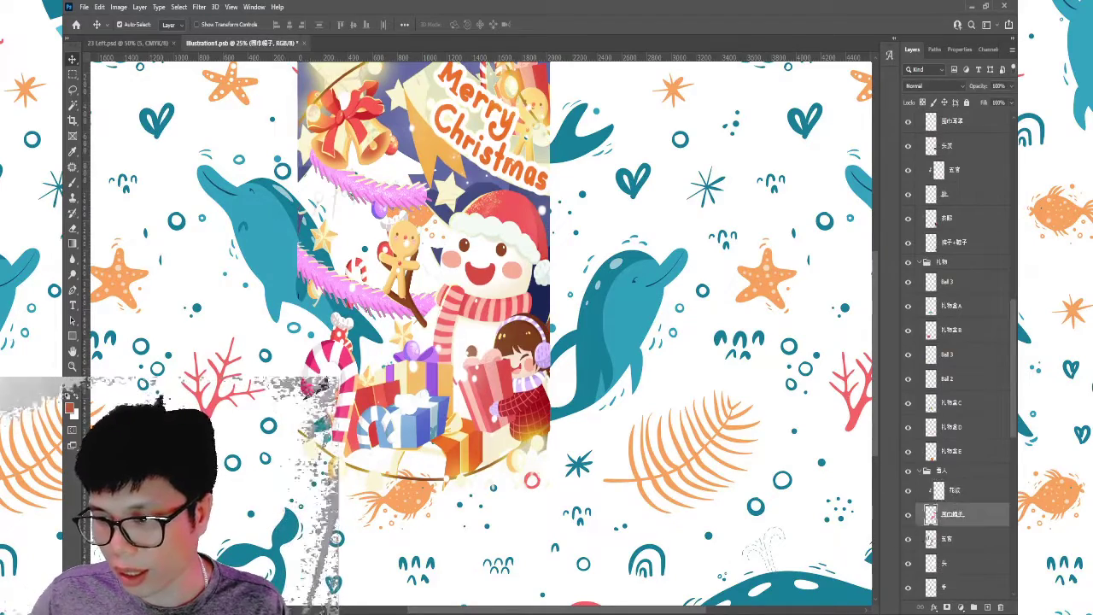
click(908, 539)
click(908, 539)
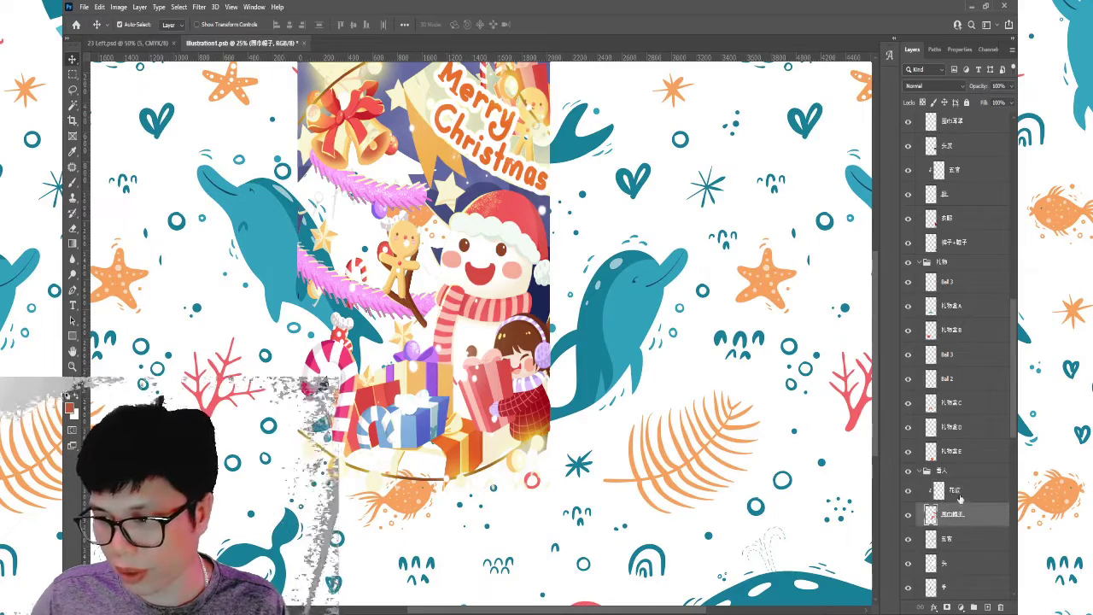
click(957, 493)
shift+click(961, 515)
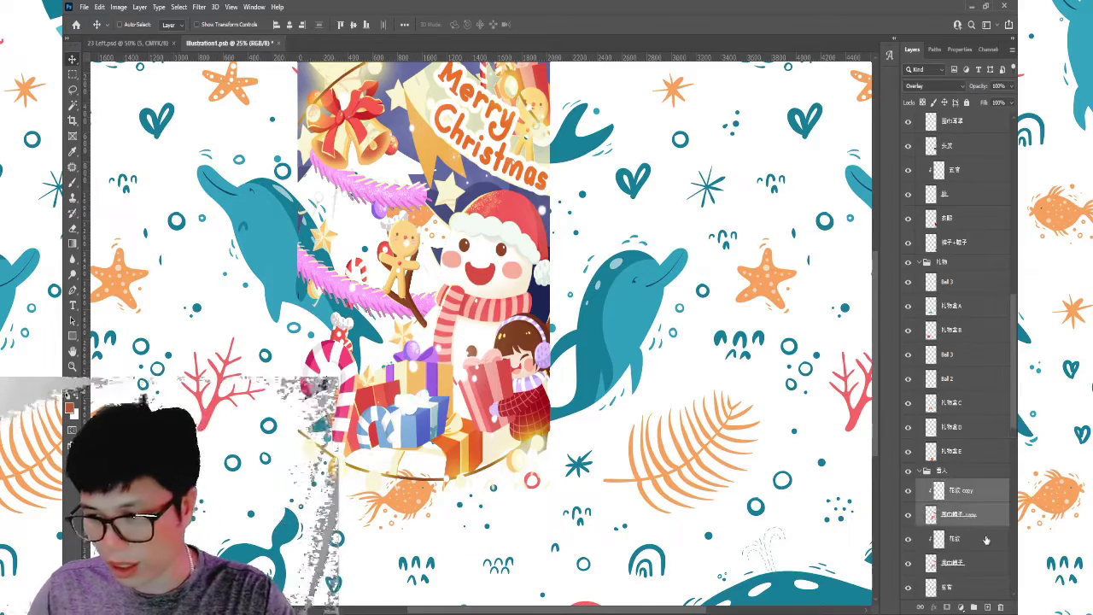
key(ctrl+alt+e)
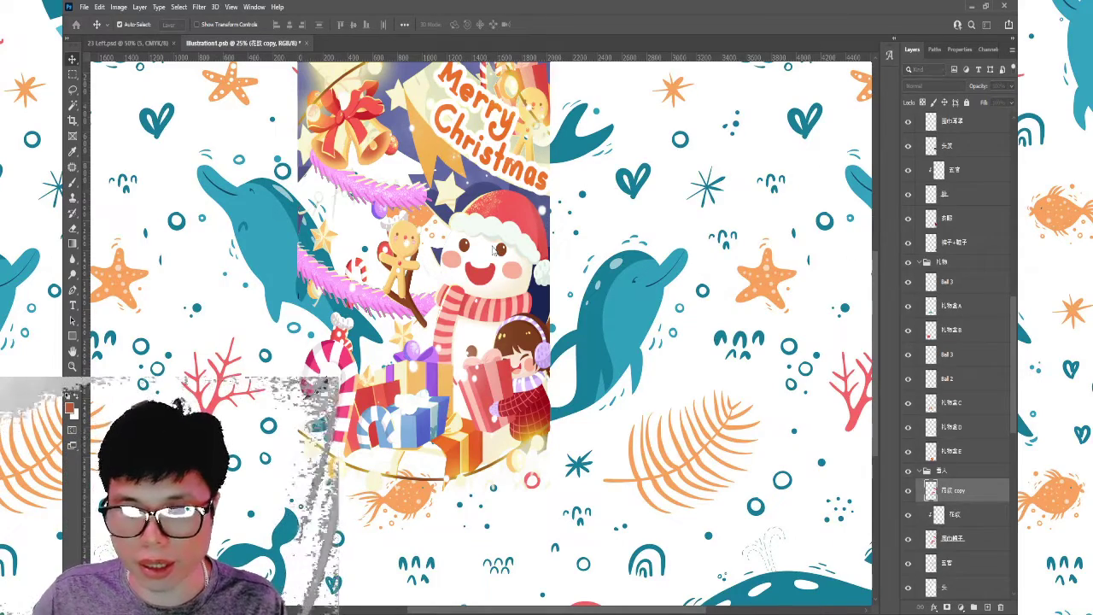
key(Return)
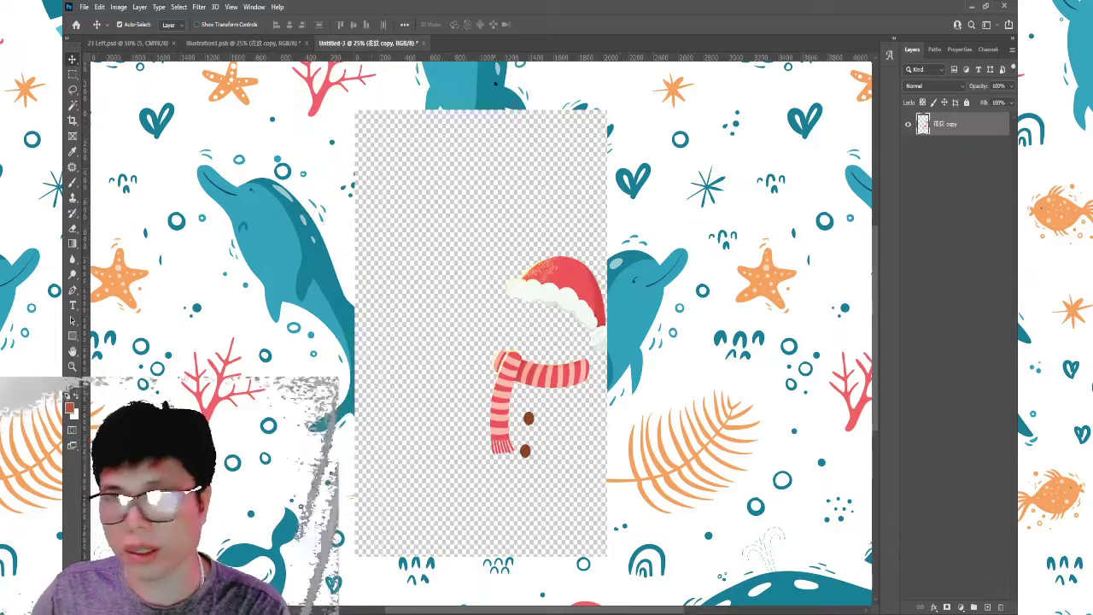
- Lasso the scarf onto its own layer in Untitled-3 and hide the original hat-and-scarf layer
click(265, 45)
drag(954, 587, 392, 118)
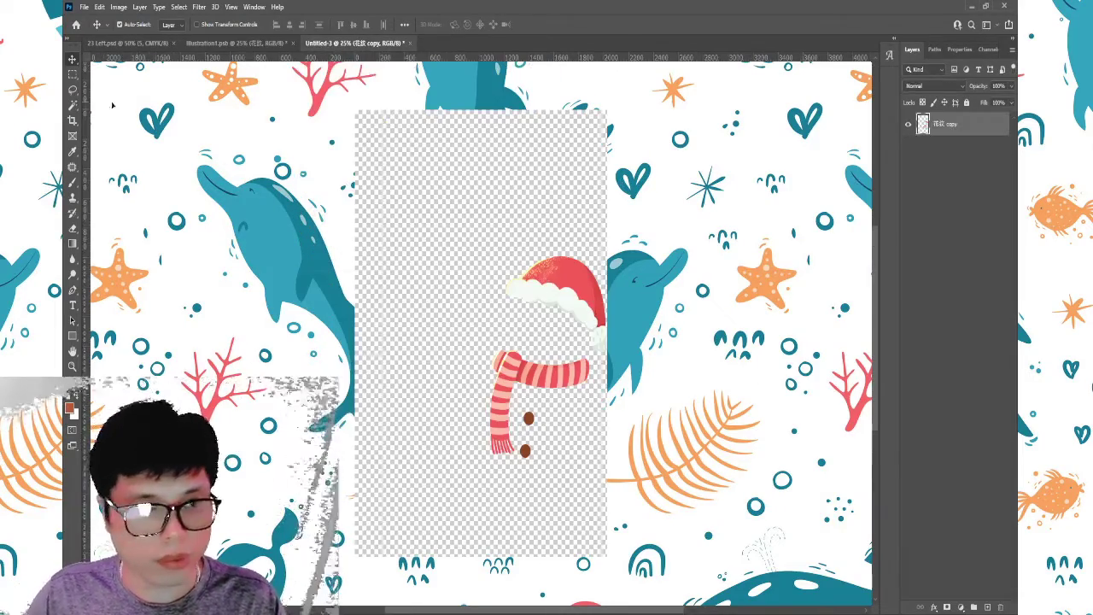
key(l)
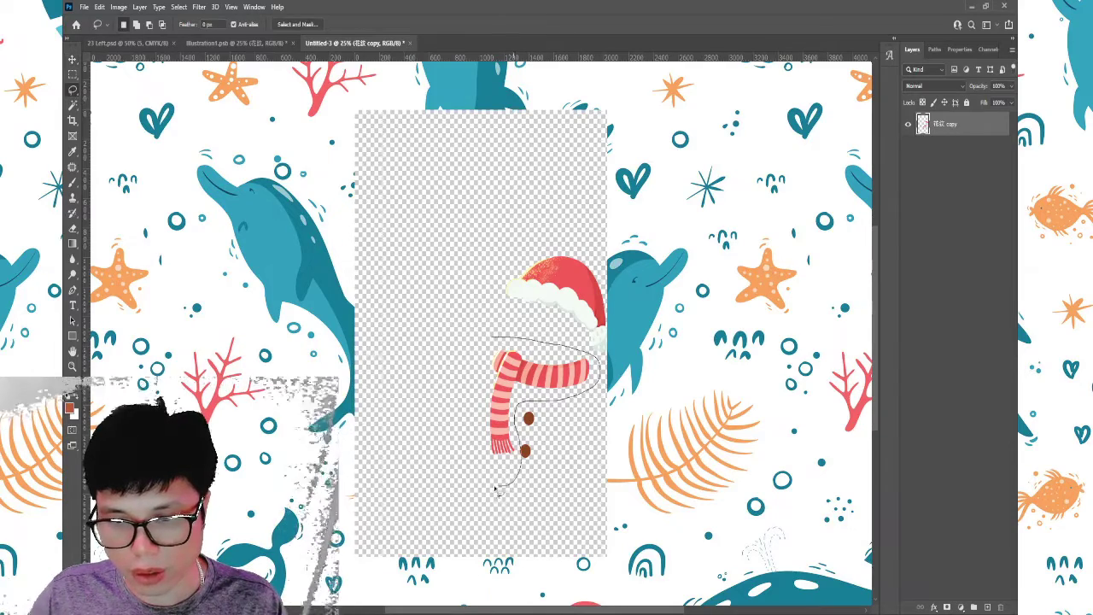
drag(495, 488, 473, 341)
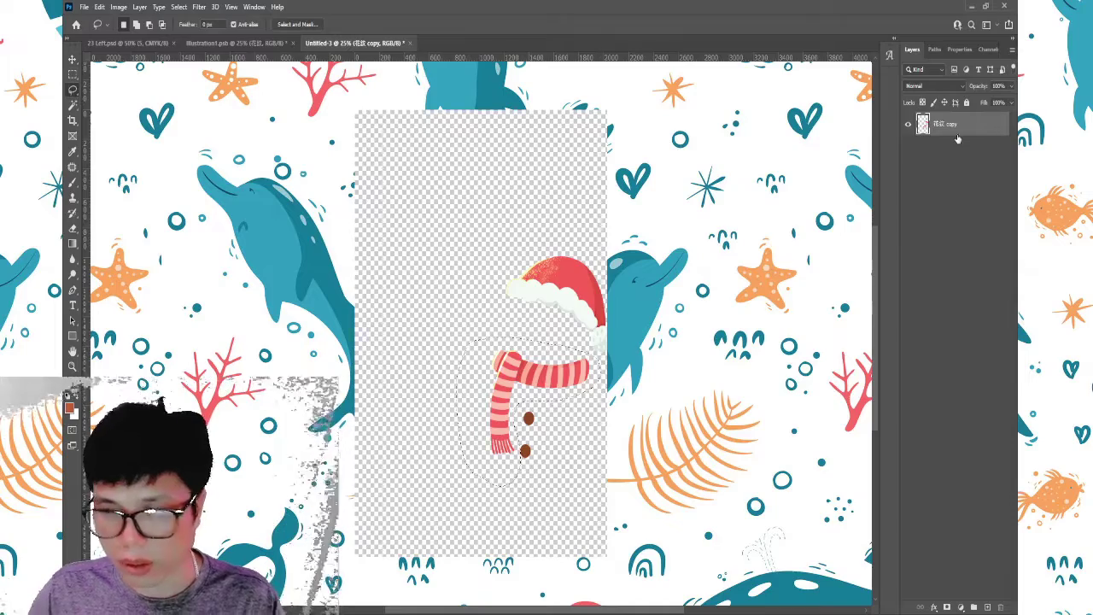
key(ctrl+j)
click(907, 149)
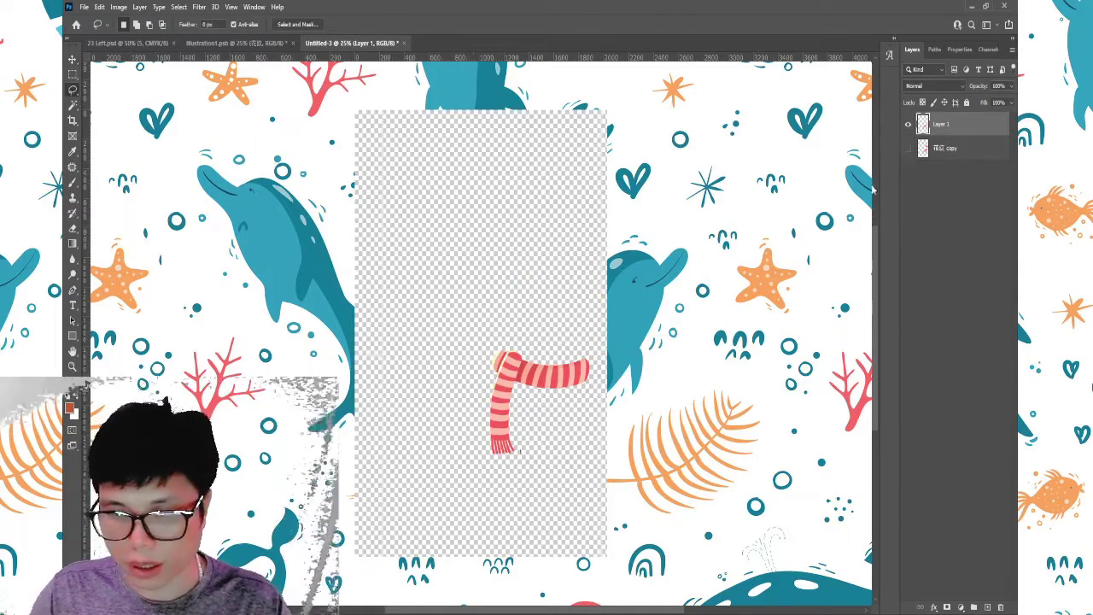
click(73, 229)
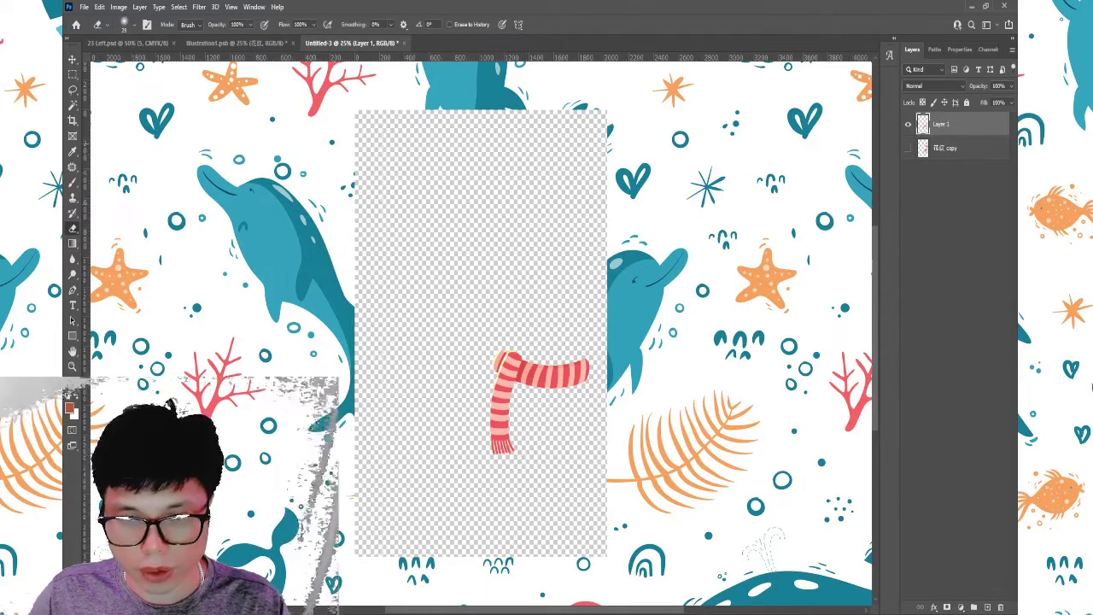
click(72, 61)
- Rename the scarf layer 'khan' and switch back to Illustration1.psb
double_click(940, 125)
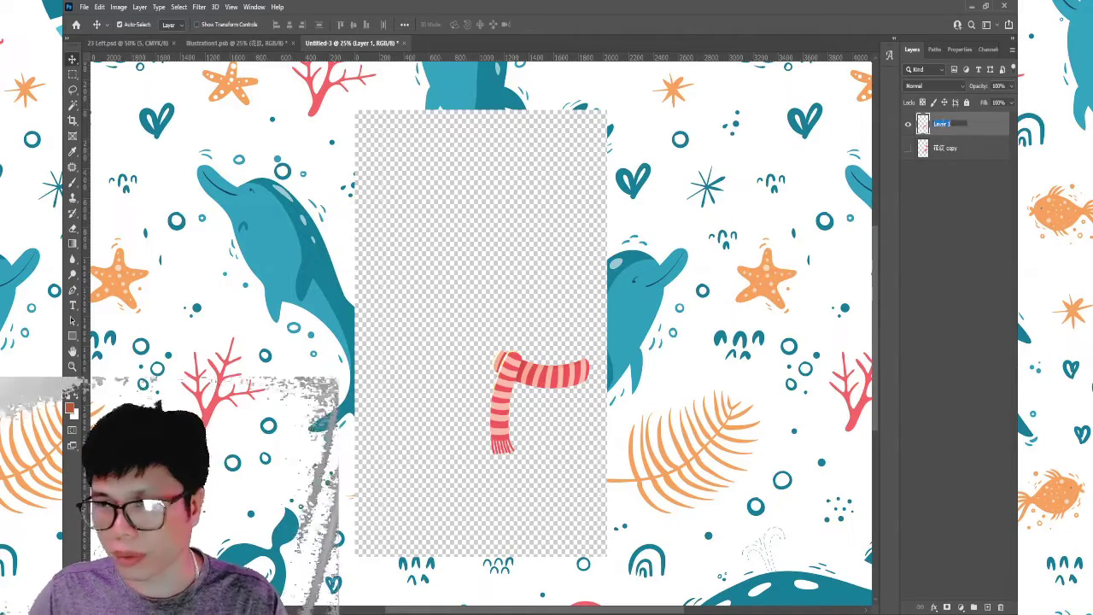
text(khan)
key(Return)
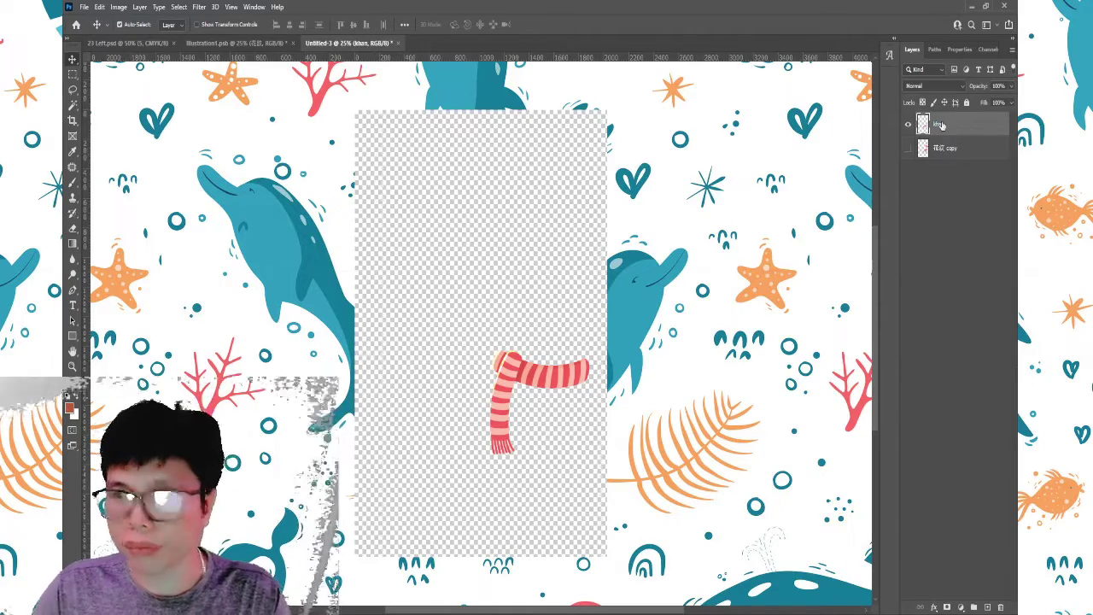
click(149, 44)
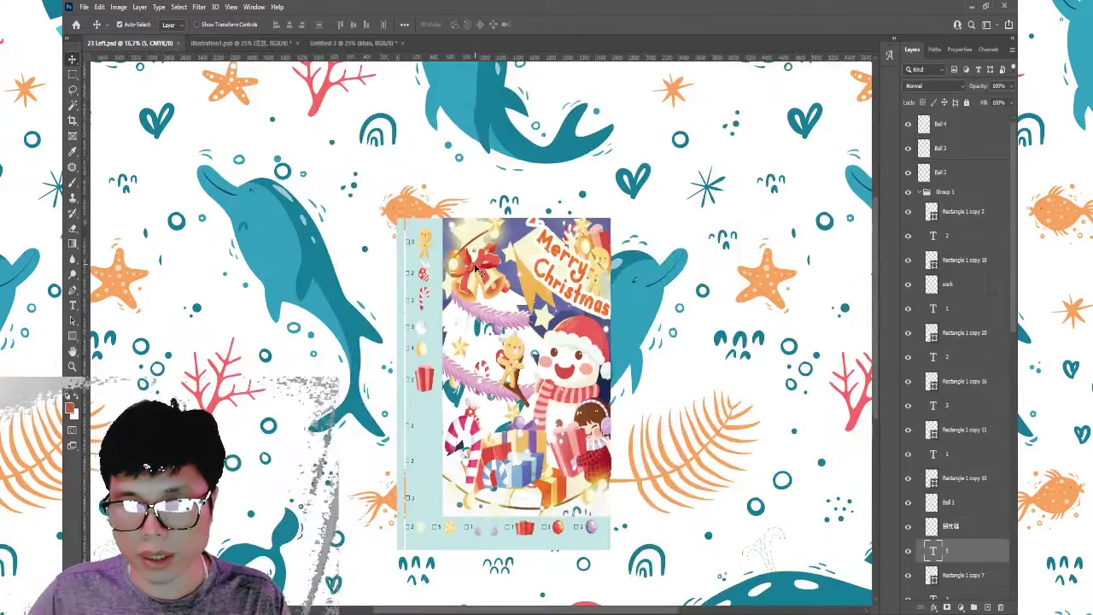
key(ctrl+Tab)
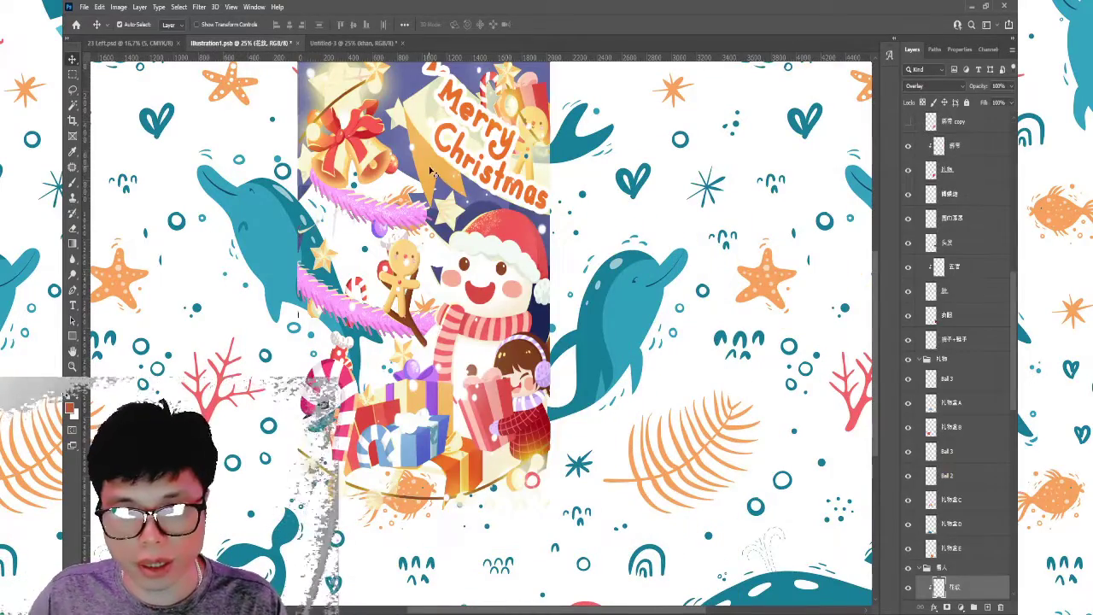
click(435, 178)
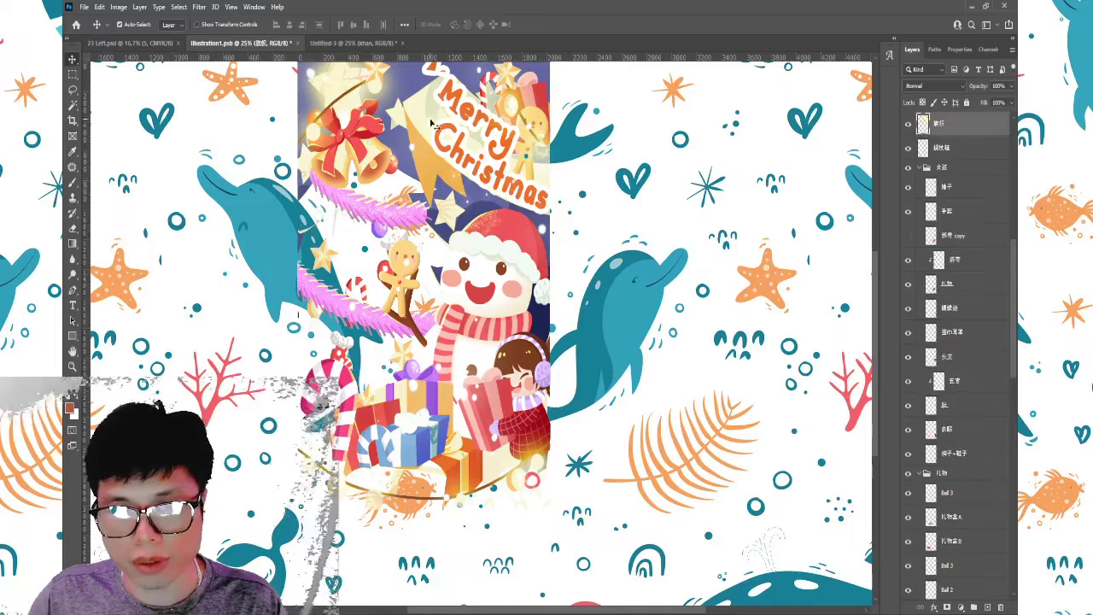
key(ctrl+v)
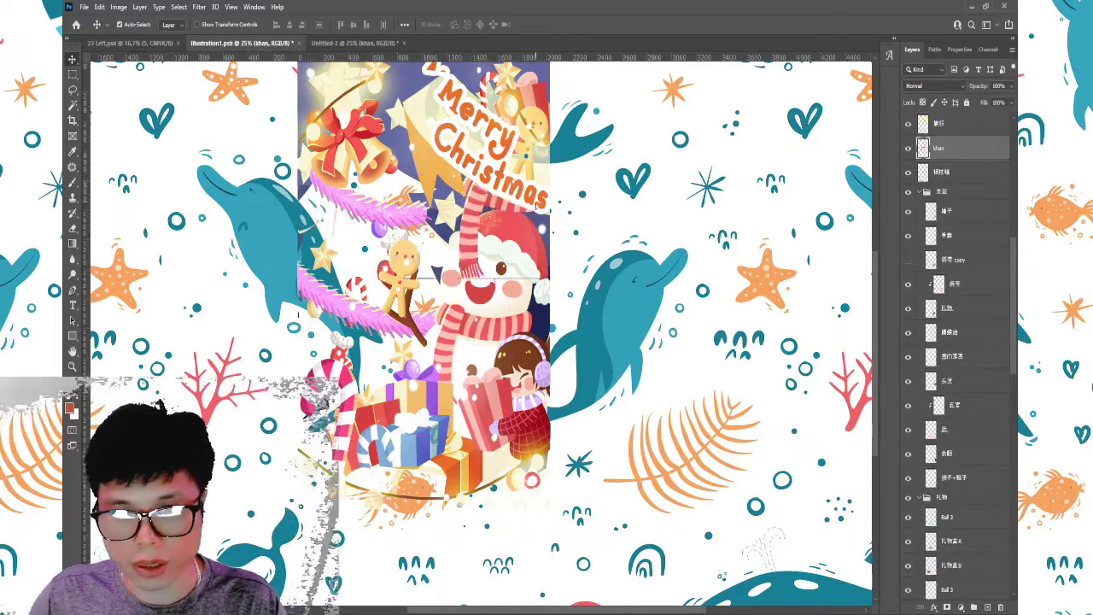
mouse_move(450, 275)
mouse_down()
mouse_move(466, 213)
mouse_move(397, 223)
mouse_move(374, 184)
mouse_move(487, 472)
mouse_move(446, 495)
mouse_up()
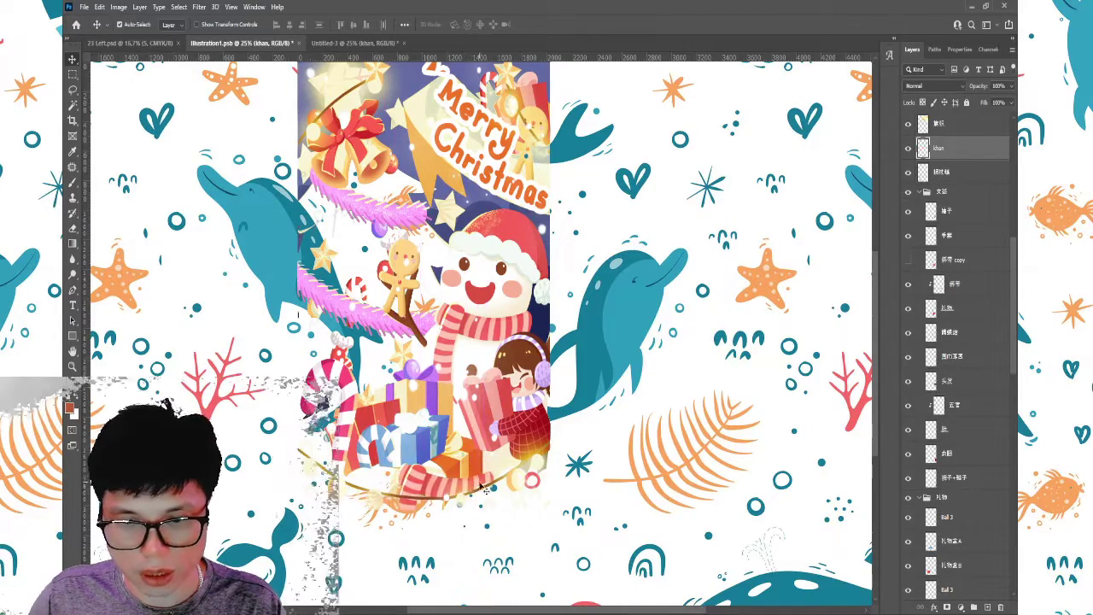
mouse_move(445, 493)
mouse_down()
mouse_move(461, 492)
mouse_move(446, 495)
mouse_move(460, 459)
mouse_up()
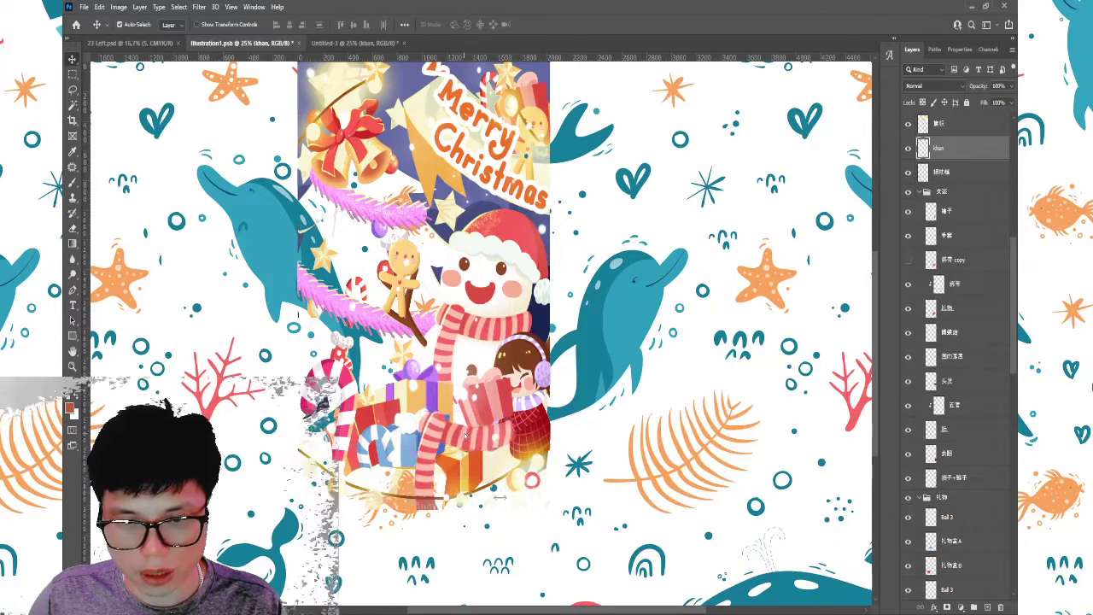
mouse_move(459, 459)
mouse_down()
mouse_move(489, 171)
mouse_move(408, 107)
mouse_move(424, 124)
mouse_up()
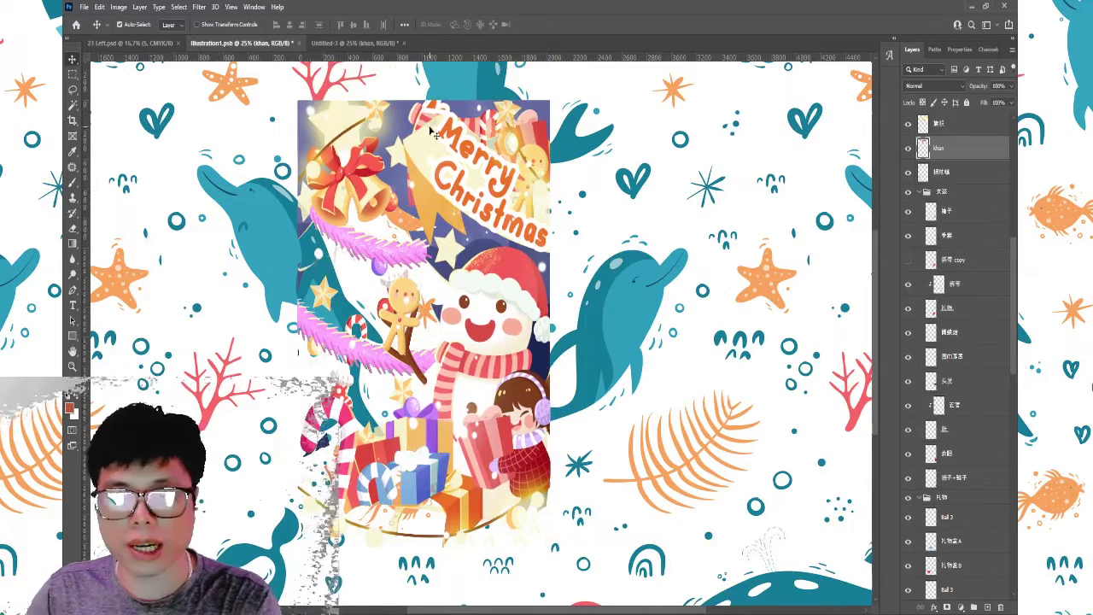
click(482, 376)
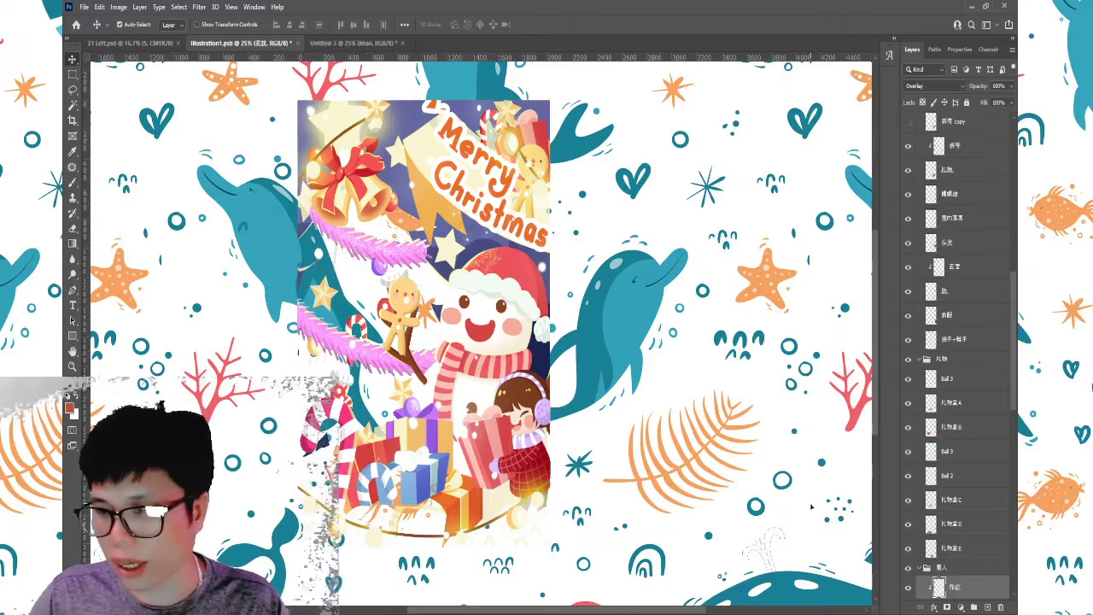
click(472, 221)
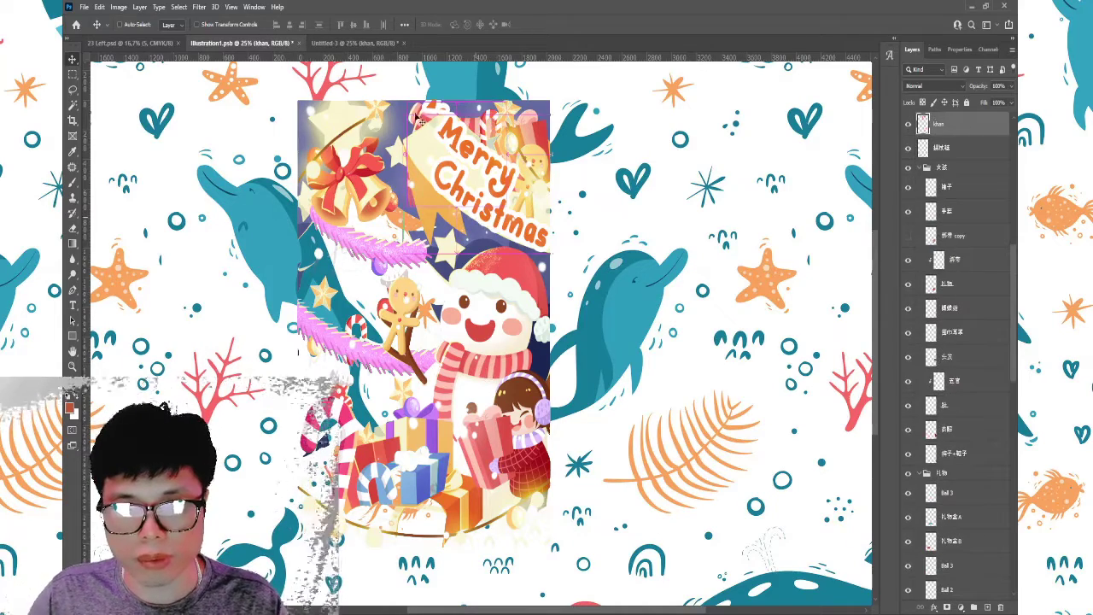
key(ctrl+z)
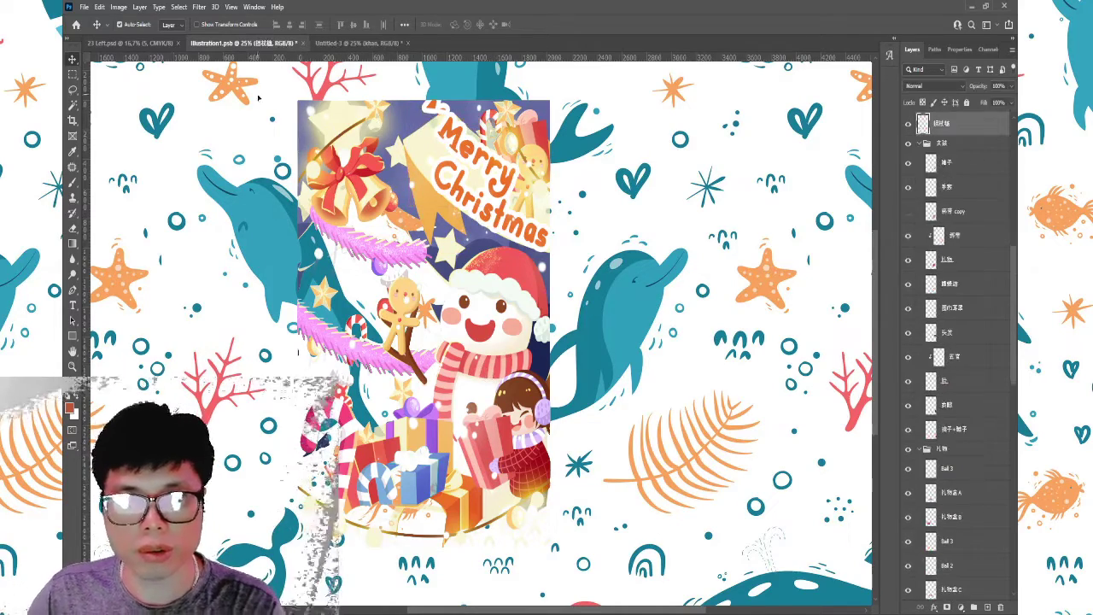
click(136, 42)
- Place the purple ball ornament beside a count in the left checklist column
scroll(533, 331, down, 3)
scroll(538, 333, down, 2)
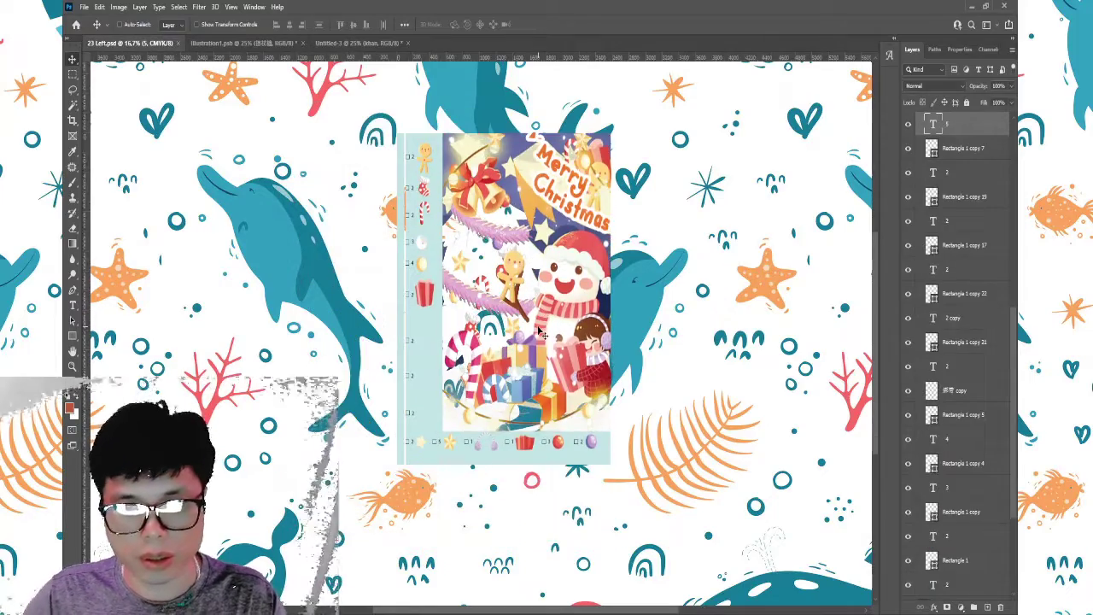
scroll(538, 333, up, 1)
scroll(538, 333, up, 1)
scroll(688, 461, down, 2)
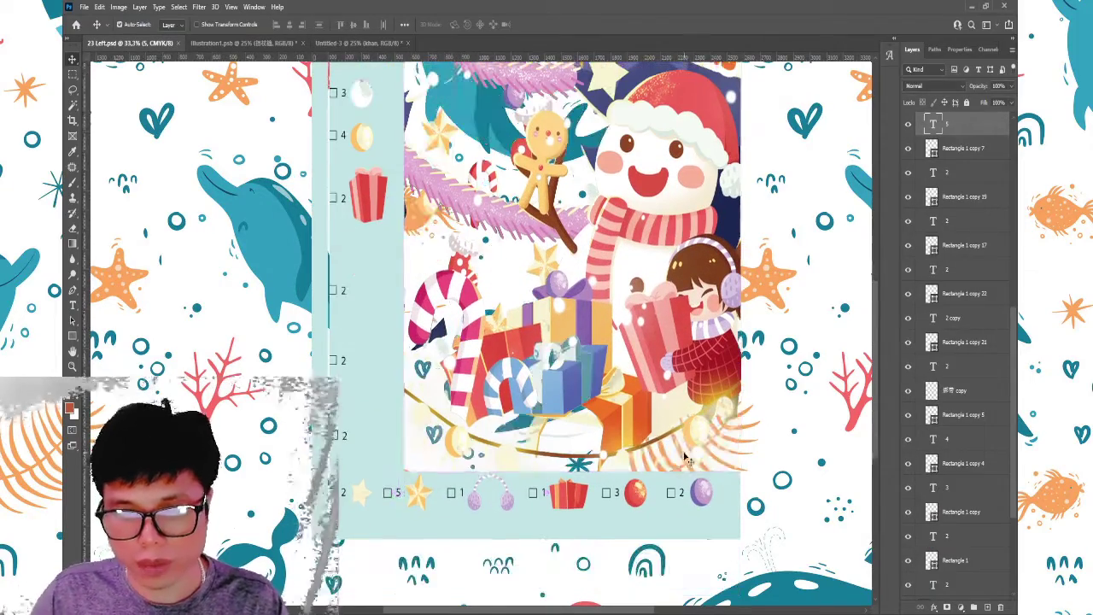
drag(704, 502, 367, 293)
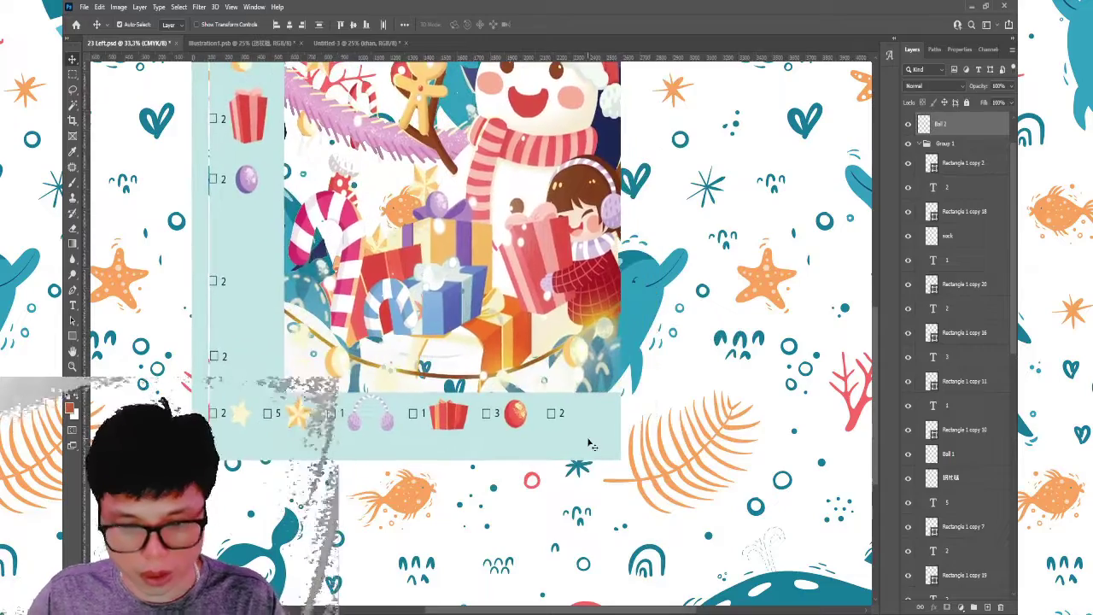
- Try placing a shrunken scarf in the card's bottom-right corner, then delete it
drag(405, 234, 642, 454)
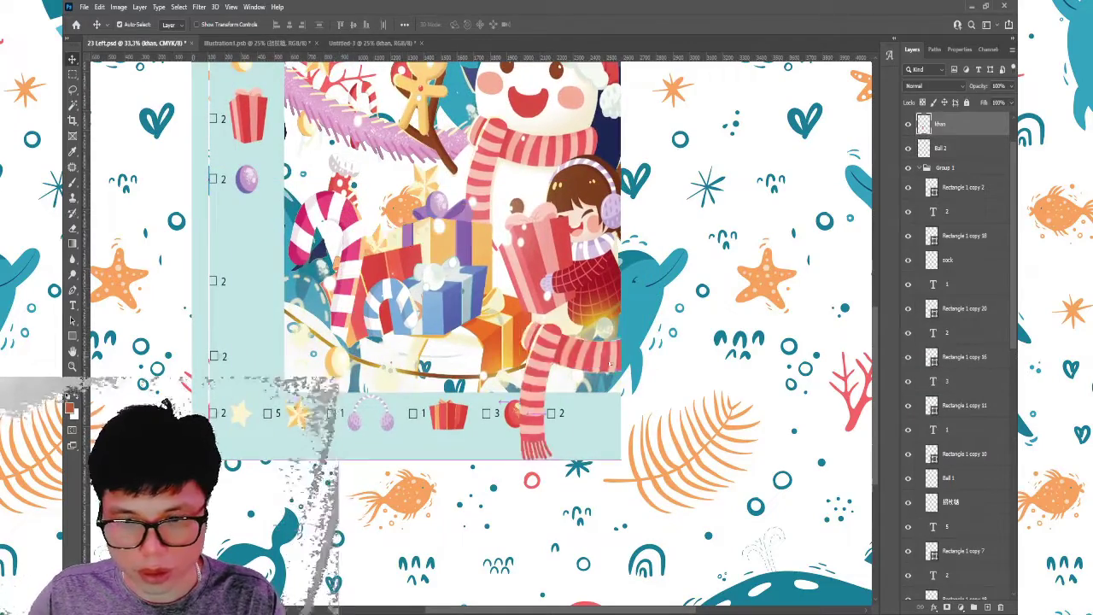
key(ctrl+t)
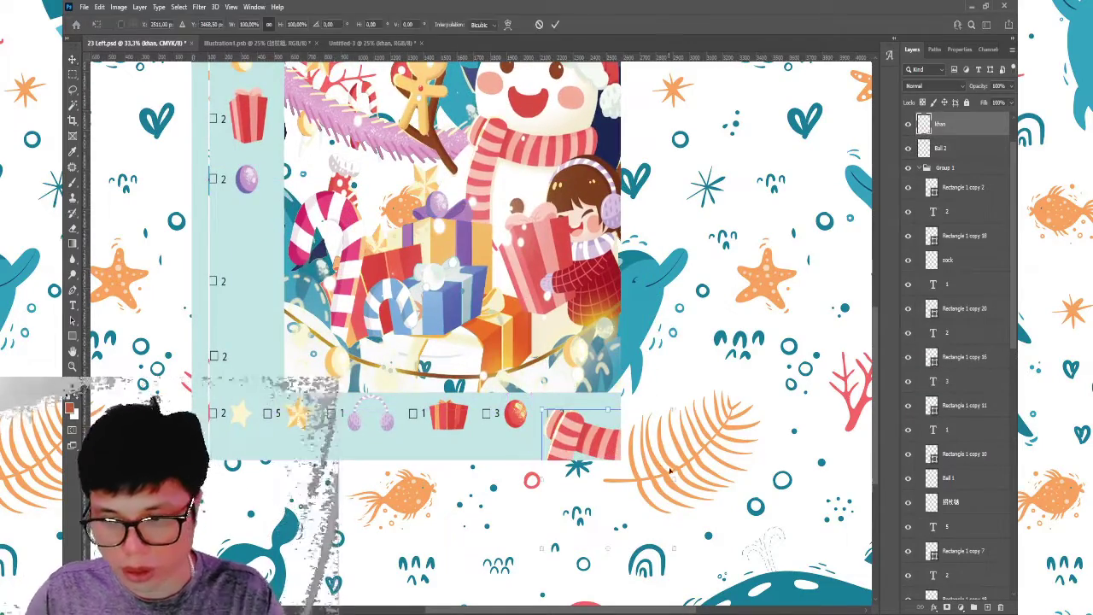
drag(541, 408, 602, 428)
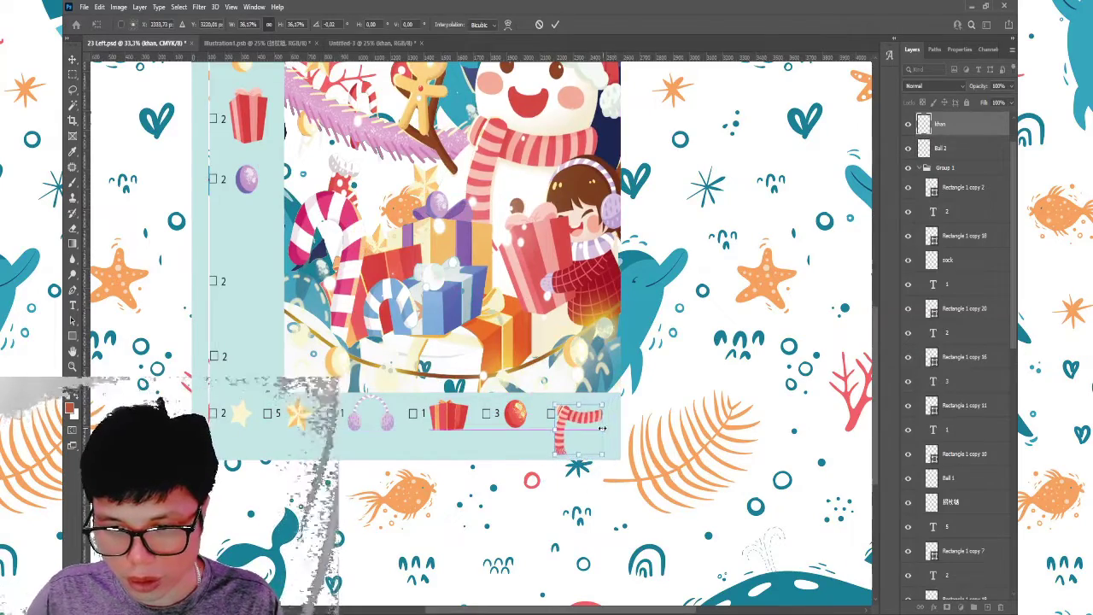
key(Return)
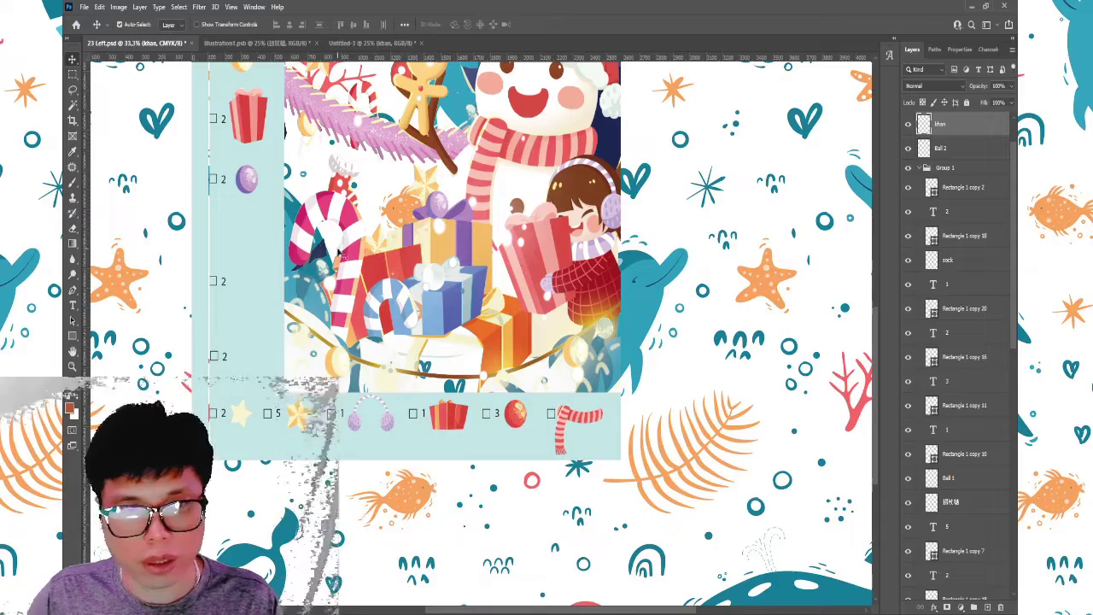
key(Delete)
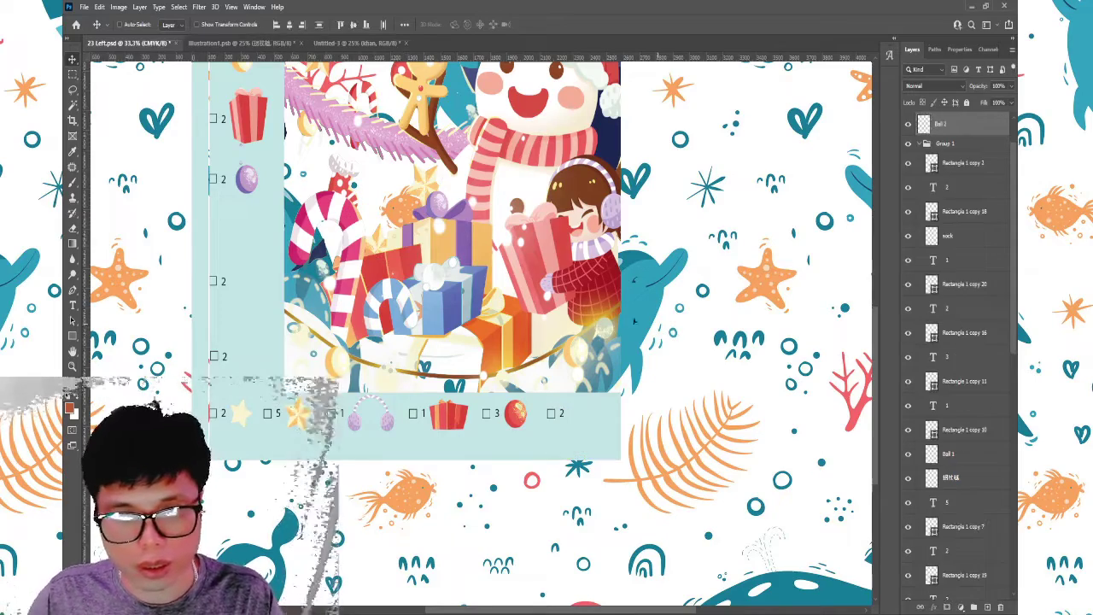
- Move the purple ball ornament lower in the checklist
drag(246, 180, 246, 210)
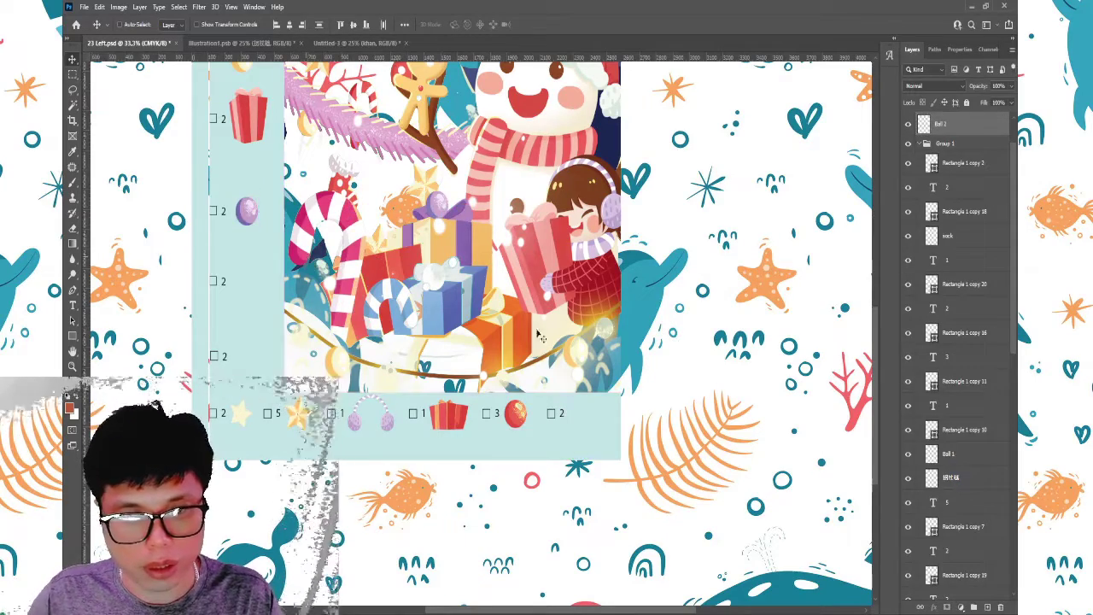
key(z)
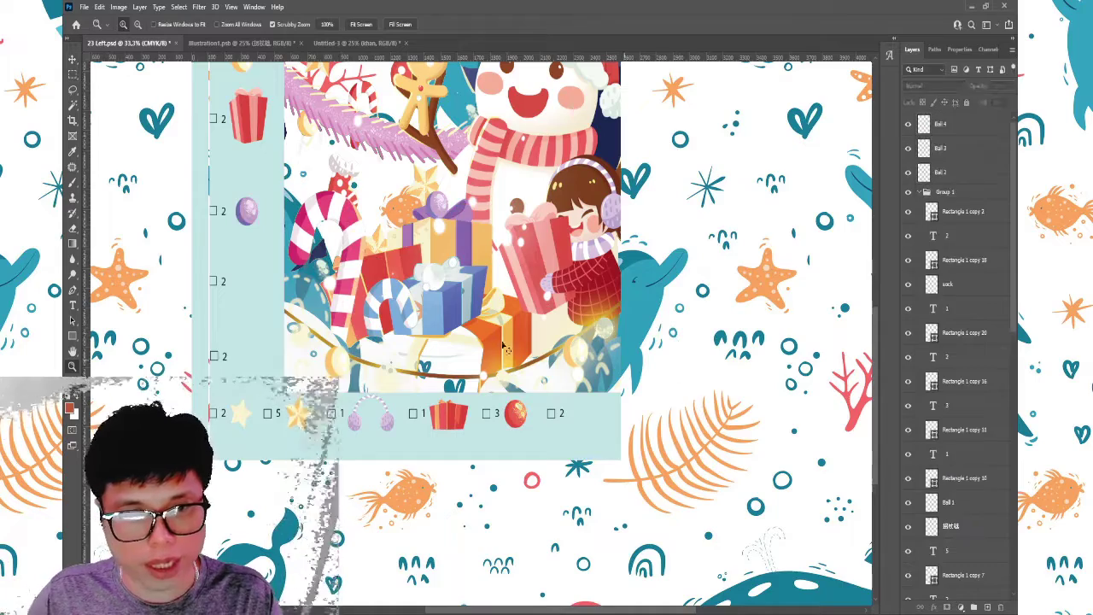
click(72, 60)
- Paste the scarf again, move it under the gift box and scale it to icon size
key(ctrl+v)
mouse_move(466, 244)
mouse_down()
mouse_move(362, 220)
mouse_move(274, 236)
mouse_move(269, 190)
mouse_up()
key(ctrl+t)
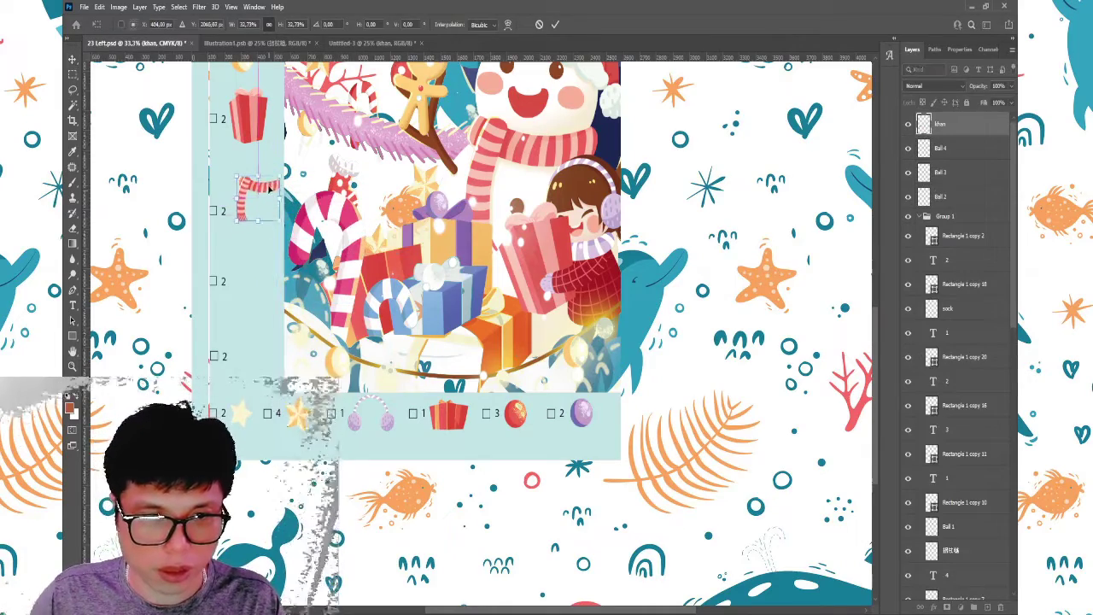
key(Return)
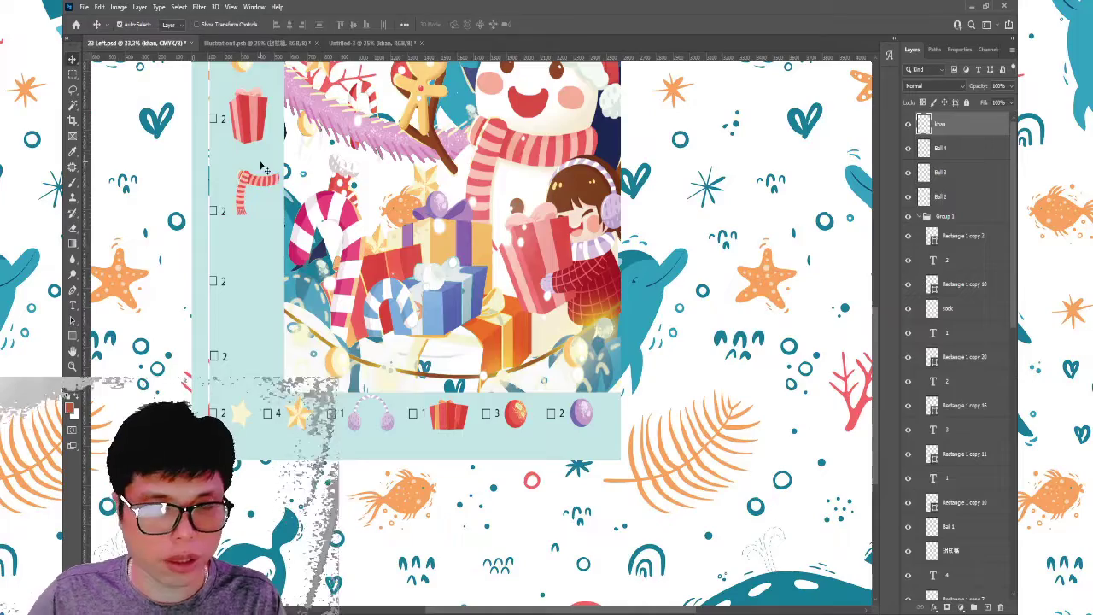
key(ctrl+plus)
scroll(234, 149, left, 3)
scroll(339, 250, up, 3)
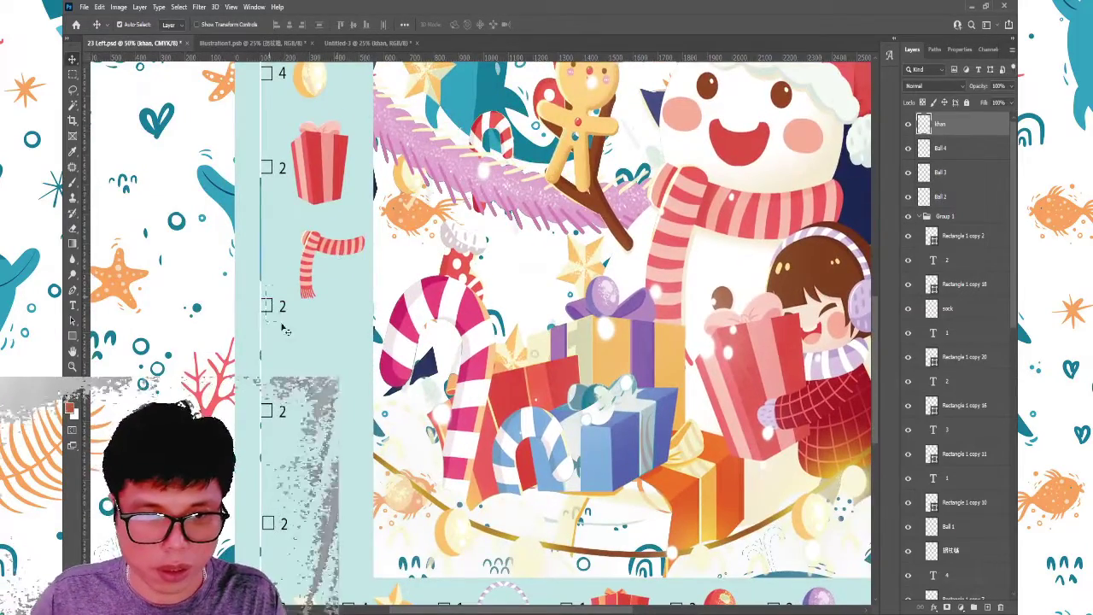
- Move the count text beside the scarf and change it to 1
drag(284, 312, 282, 265)
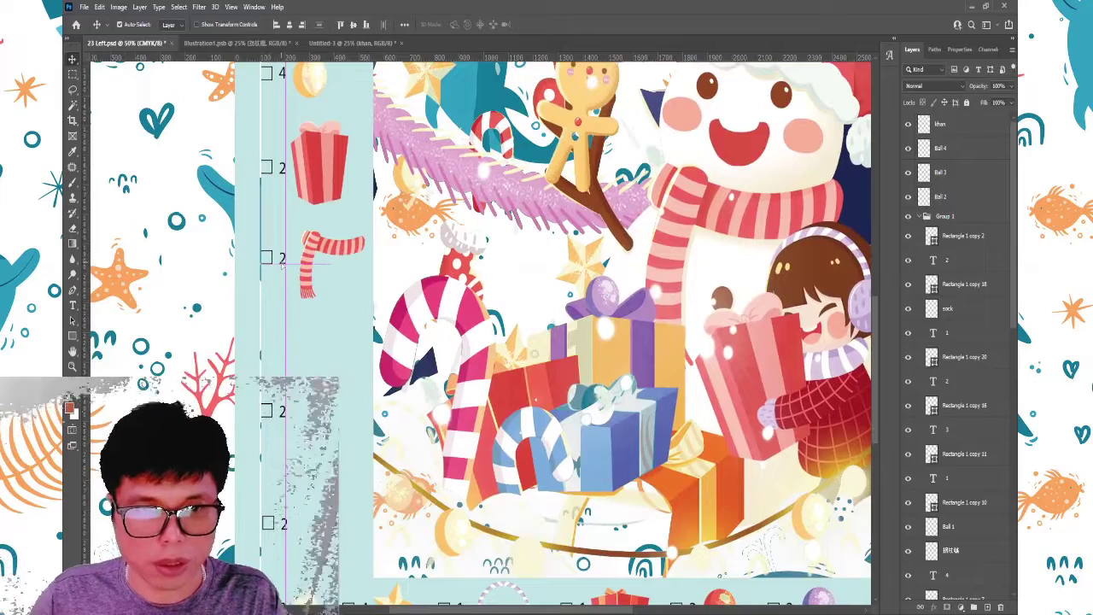
click(73, 307)
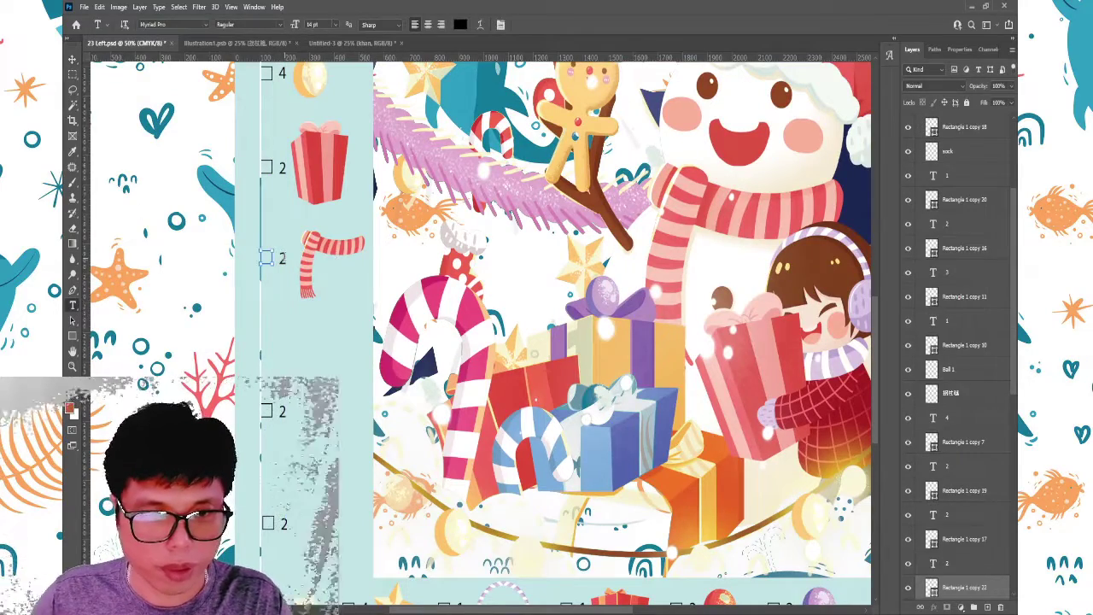
double_click(281, 258)
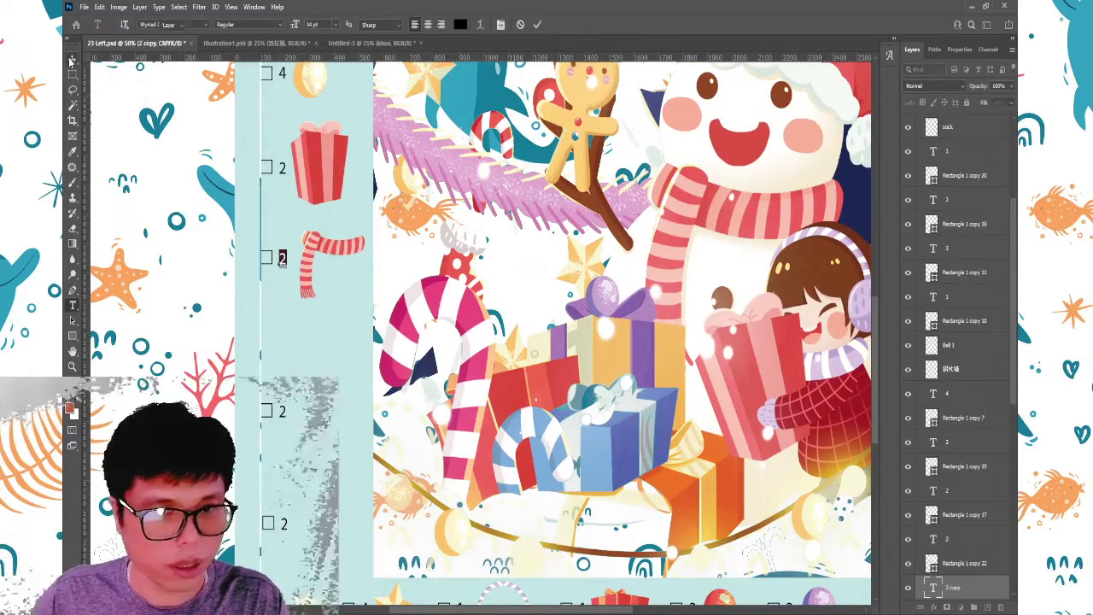
click(73, 60)
click(73, 304)
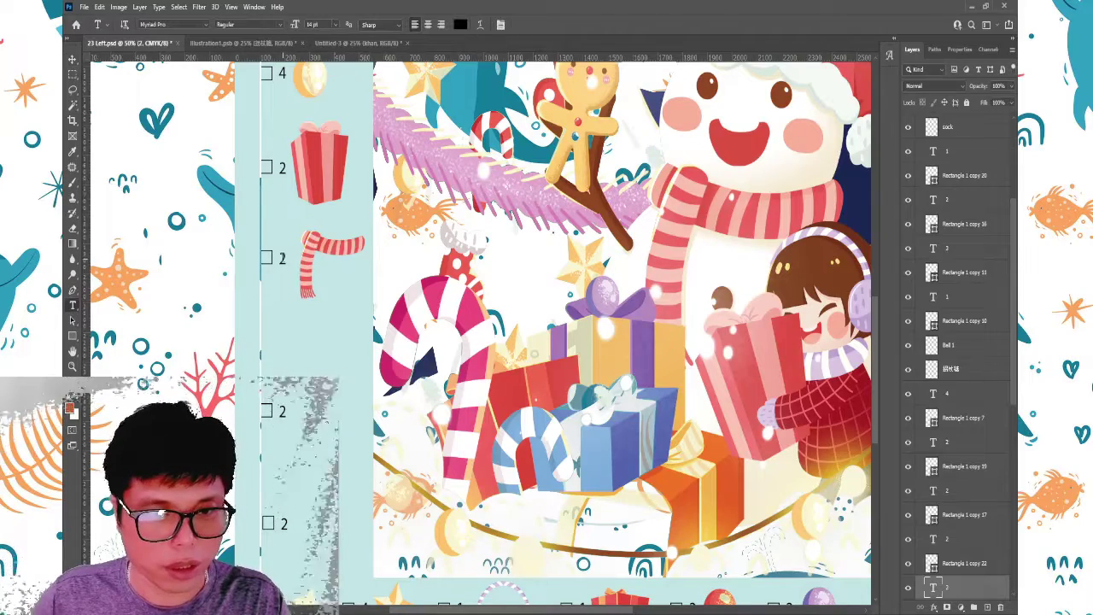
click(282, 258)
text(1)
click(73, 59)
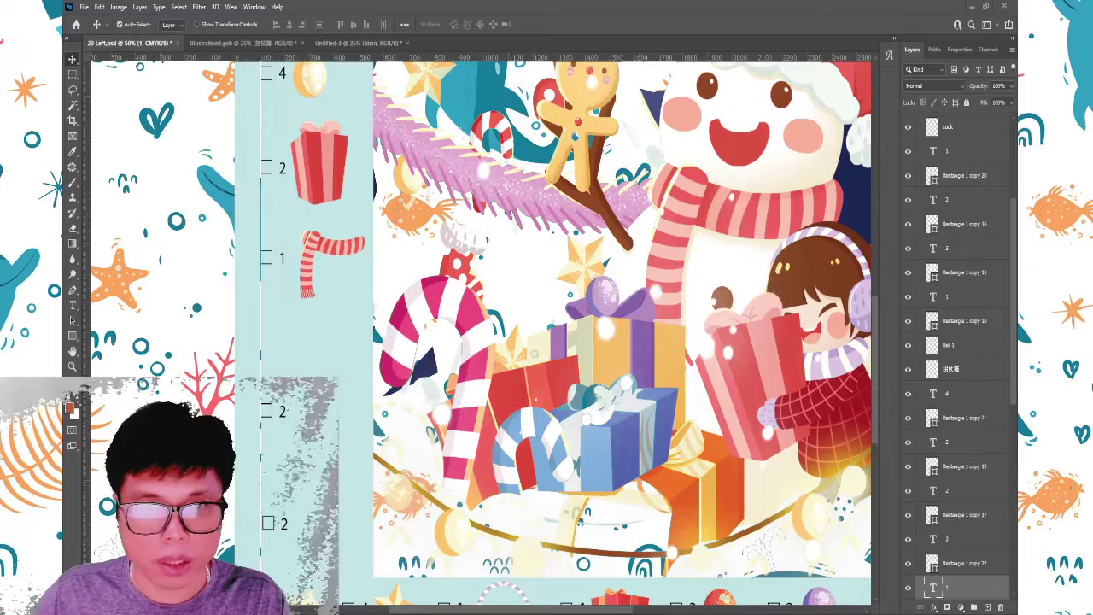
- Nudge the scarf icon slightly left and zoom out to the whole card
click(301, 394)
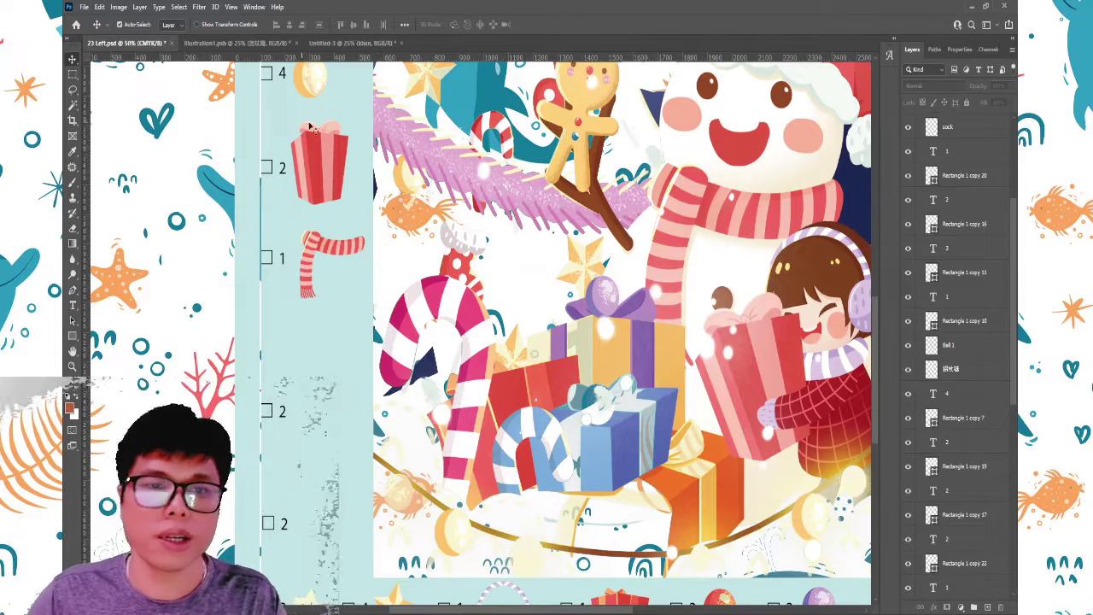
drag(366, 250, 356, 249)
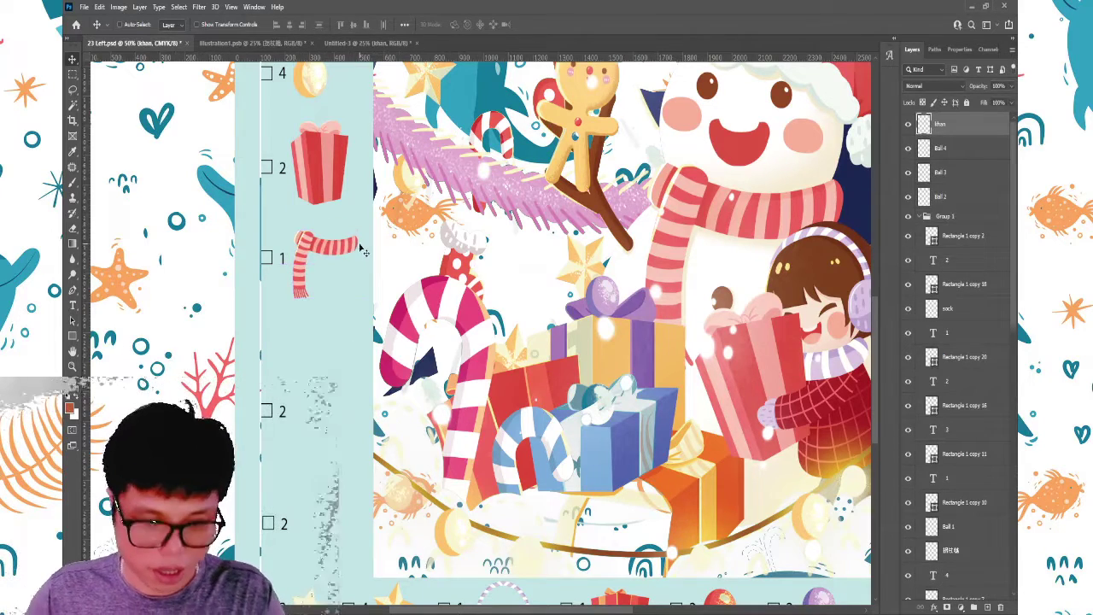
key(ctrl+t)
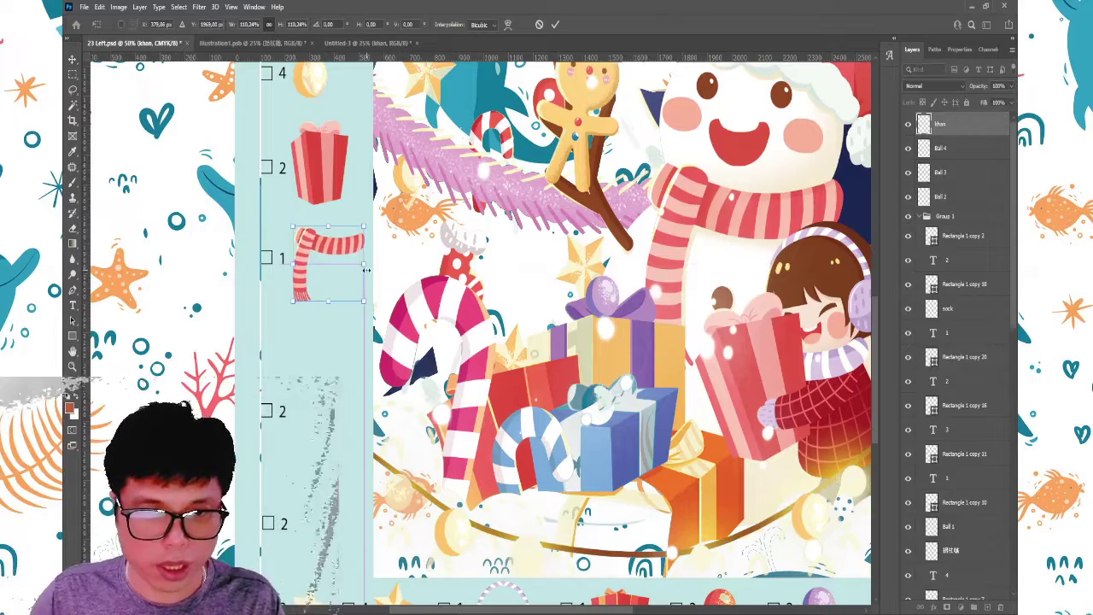
key(Return)
key(ctrl+minus)
key(ctrl+minus)
- Save the card and close the Untitled-3 scarf scratch document
key(ctrl+s)
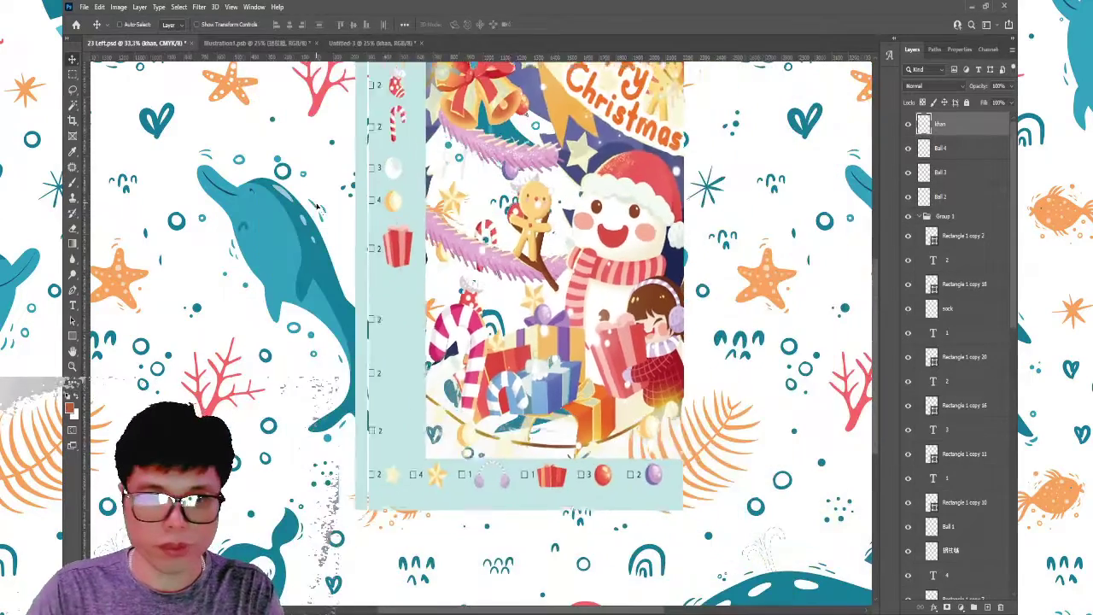
click(359, 43)
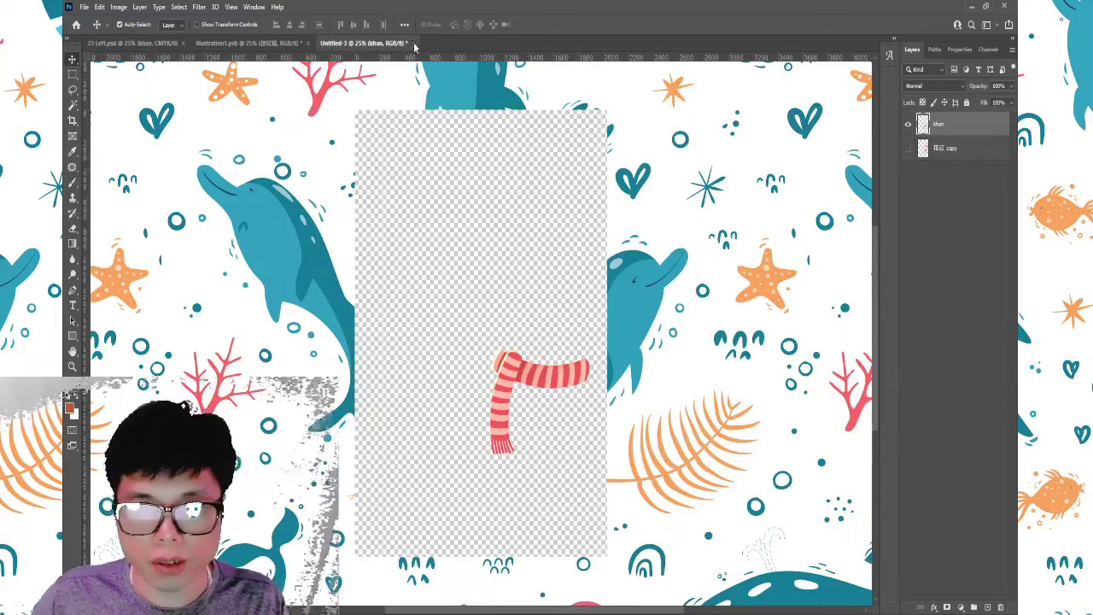
key(ctrl+w)
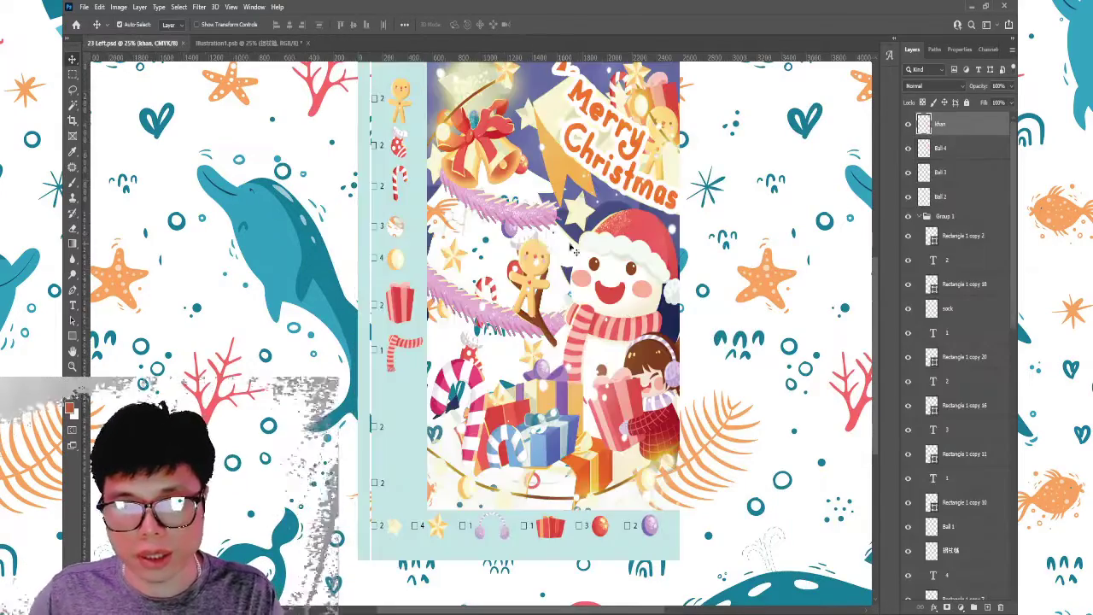
drag(574, 249, 448, 280)
click(234, 42)
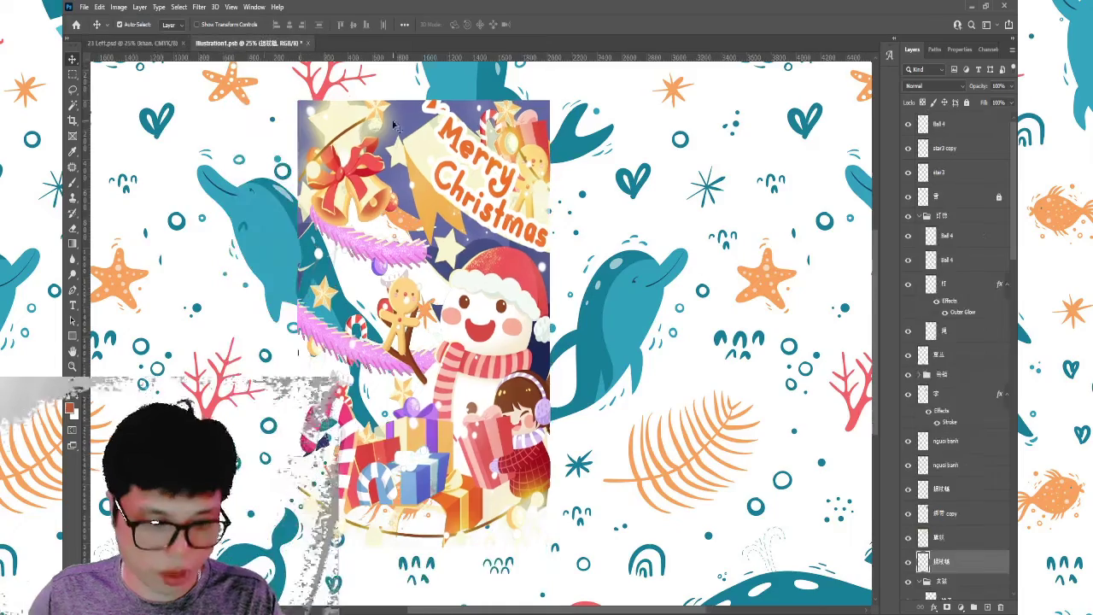
key(ctrl+s)
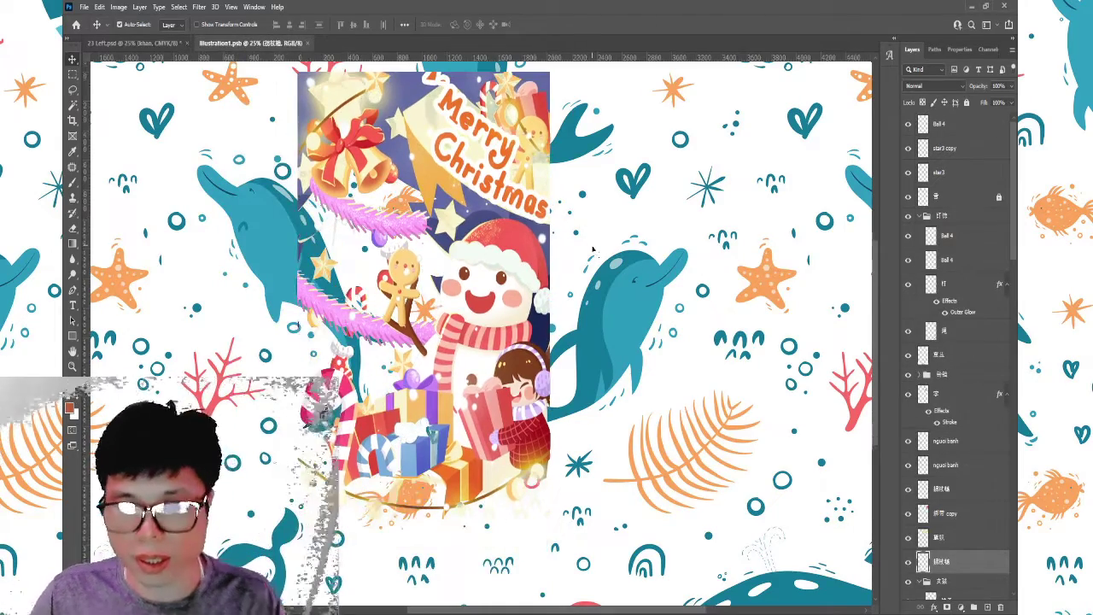
key(ctrl+plus)
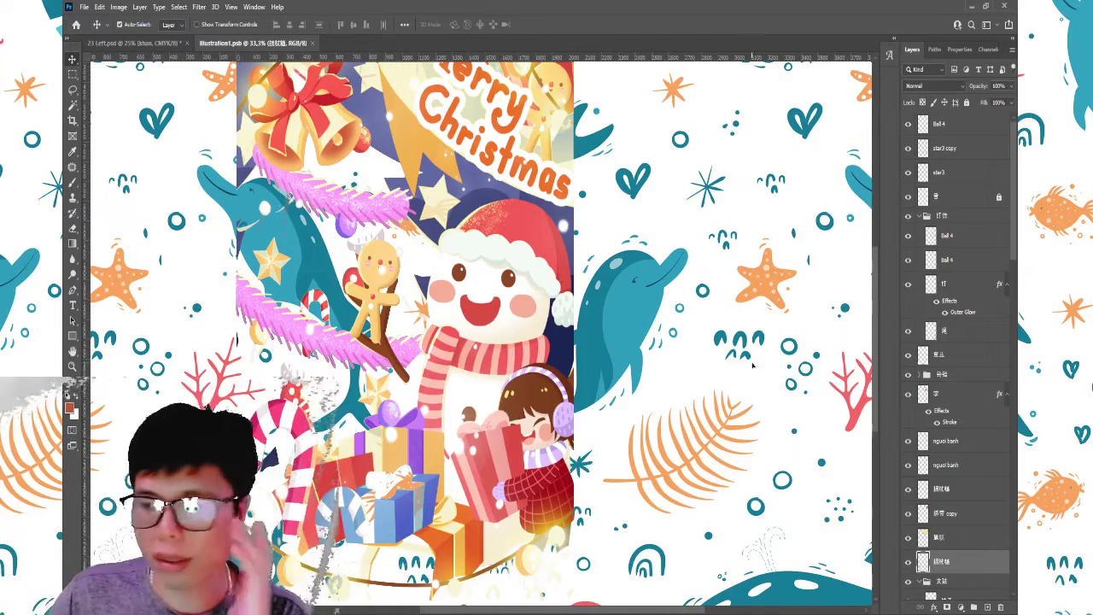
scroll(910, 472, down, 2)
scroll(911, 472, down, 2)
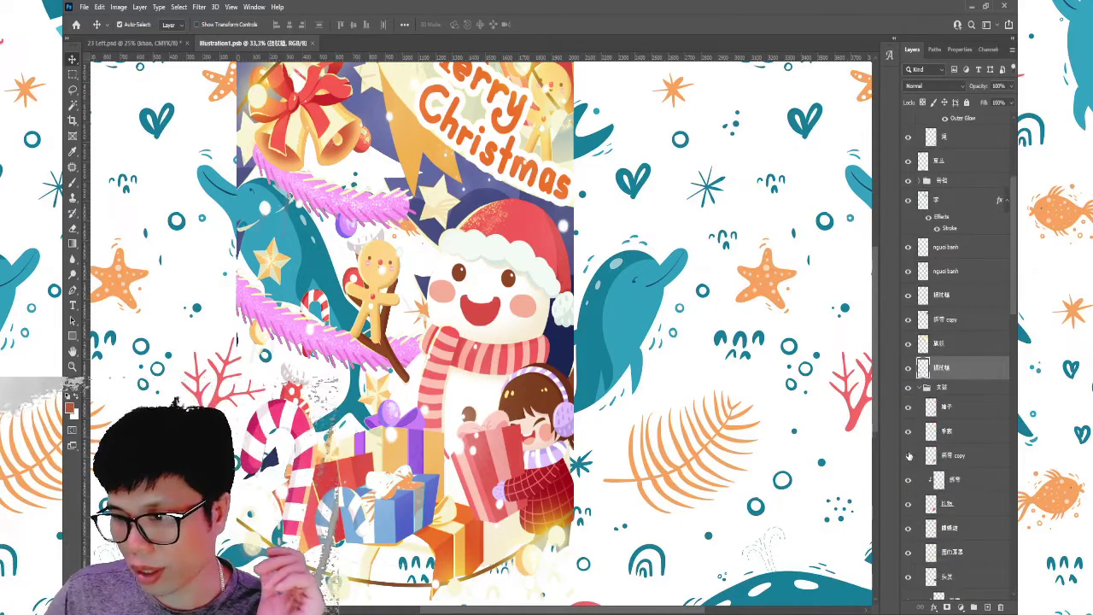
click(952, 458)
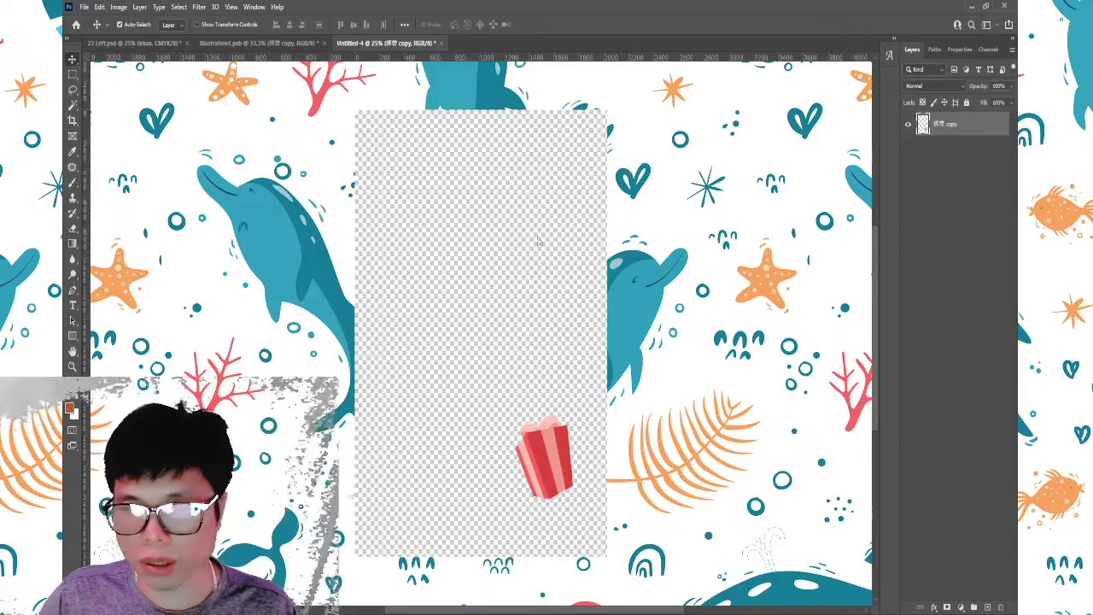
key(ctrl+w)
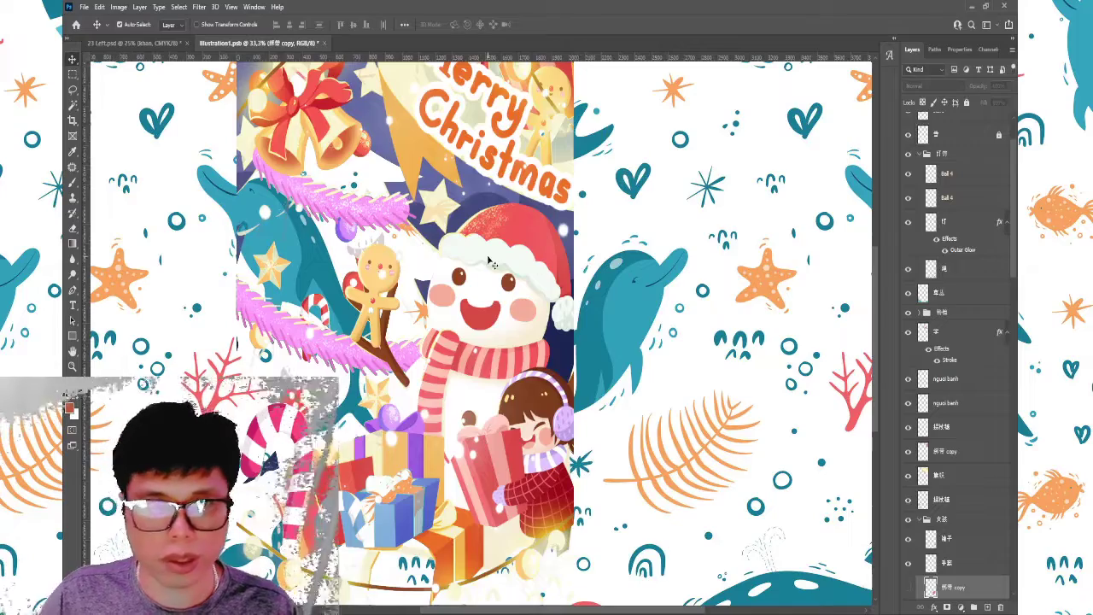
key(ctrl+minus)
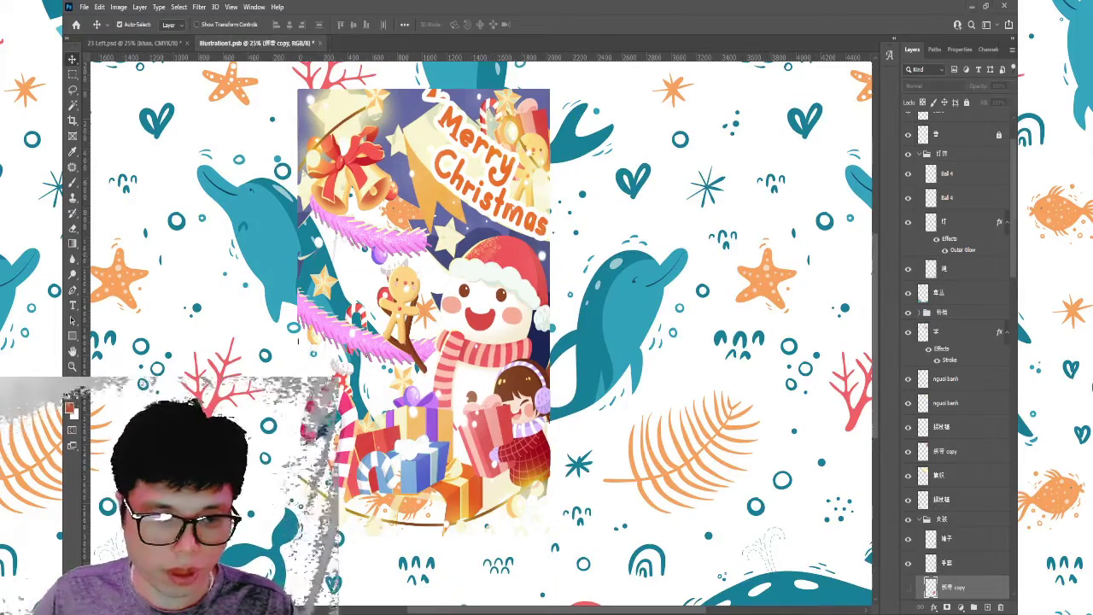